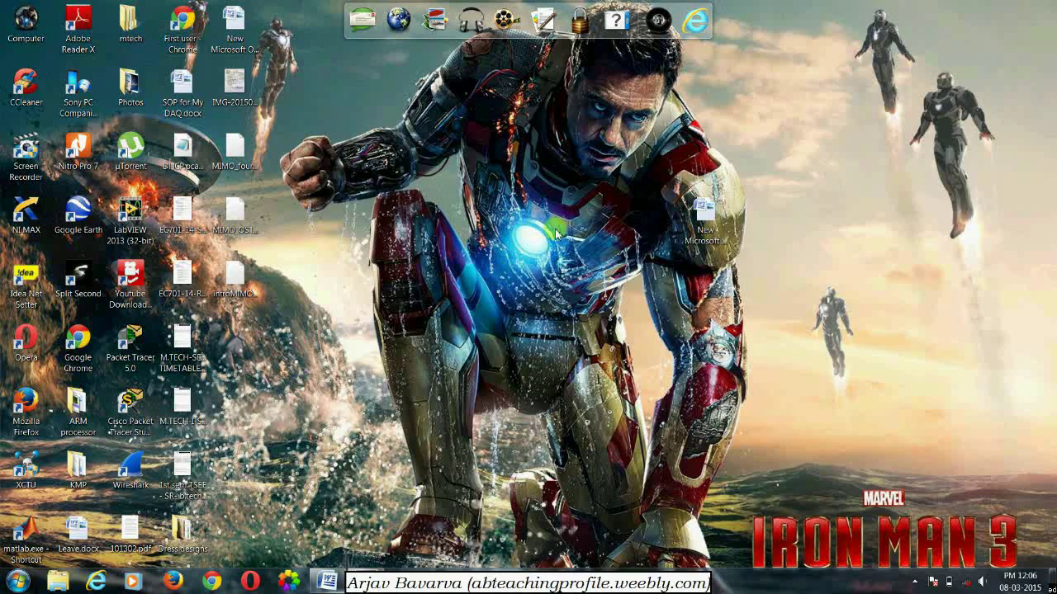
# Step: Launch XCTU, dismiss the firmware library update error and maximize the XCTU window
pyautogui.click(35, 477)
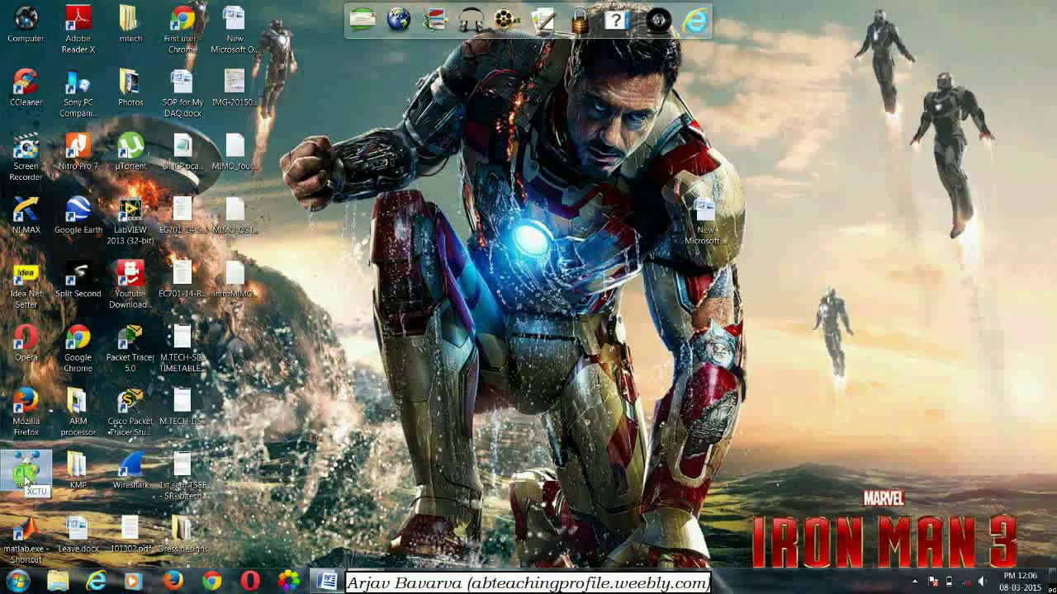
pyautogui.click(2, 6)
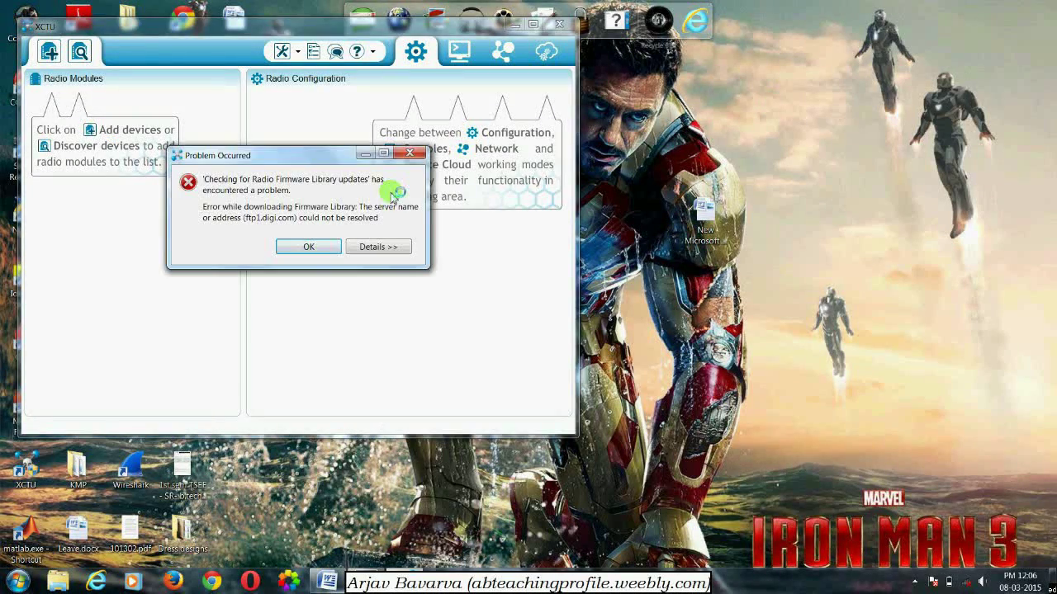
pyautogui.click(330, 246)
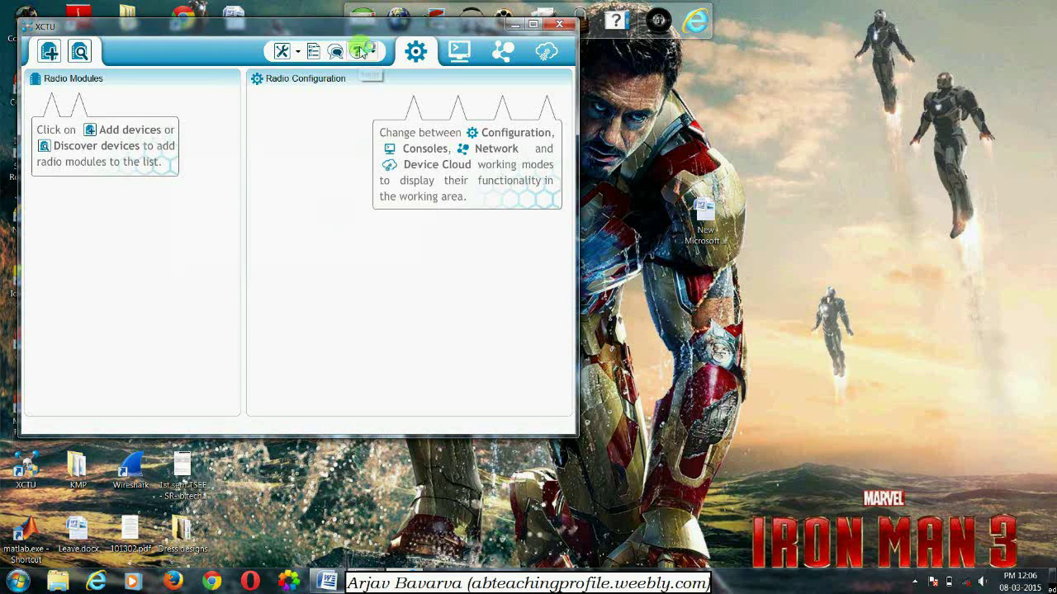
pyautogui.doubleClick(212, 27)
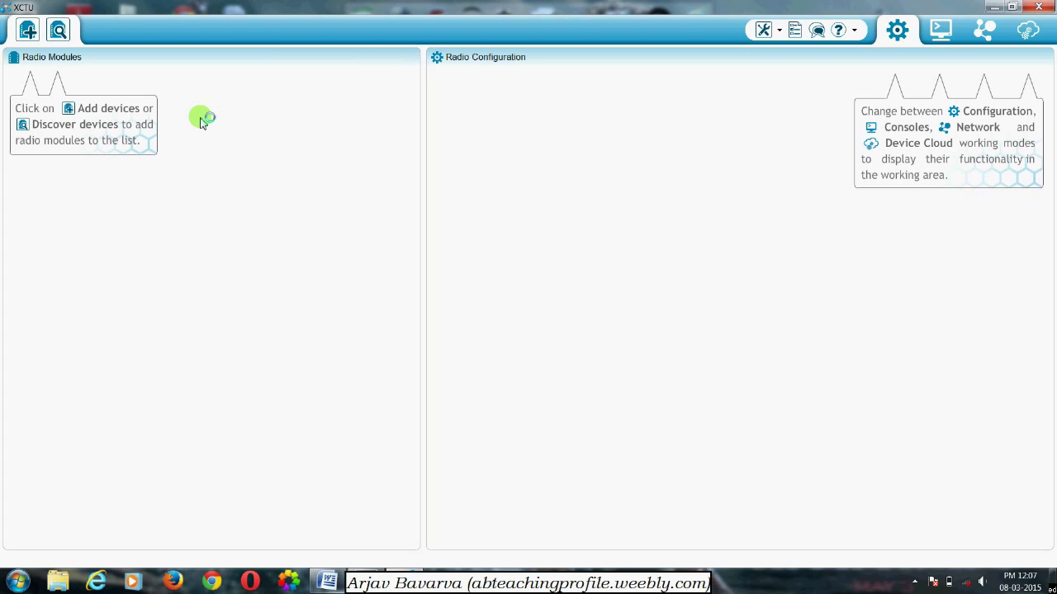
pyautogui.click(66, 33)
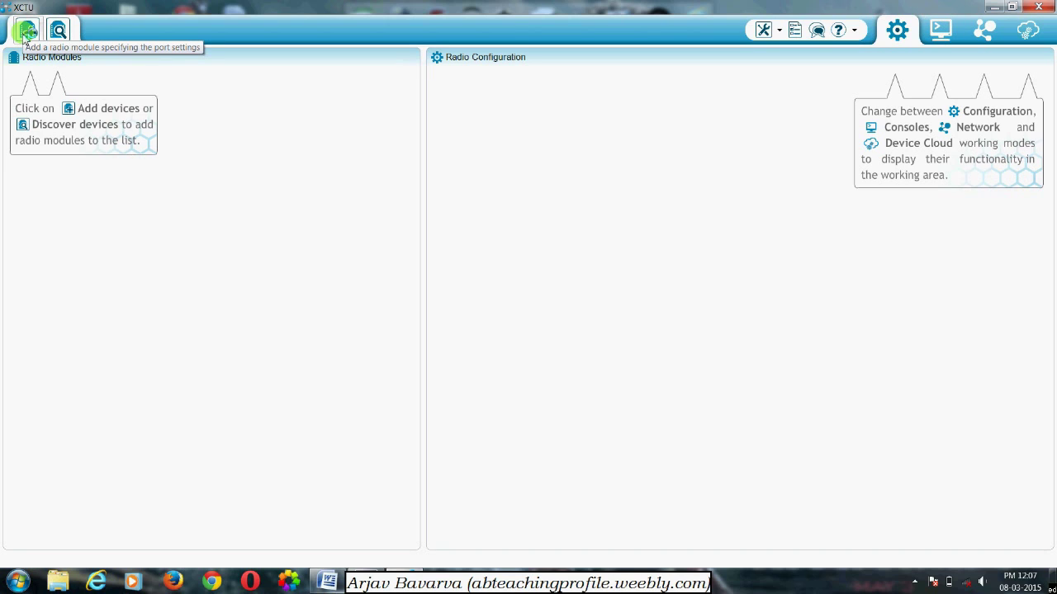
pyautogui.click(27, 33)
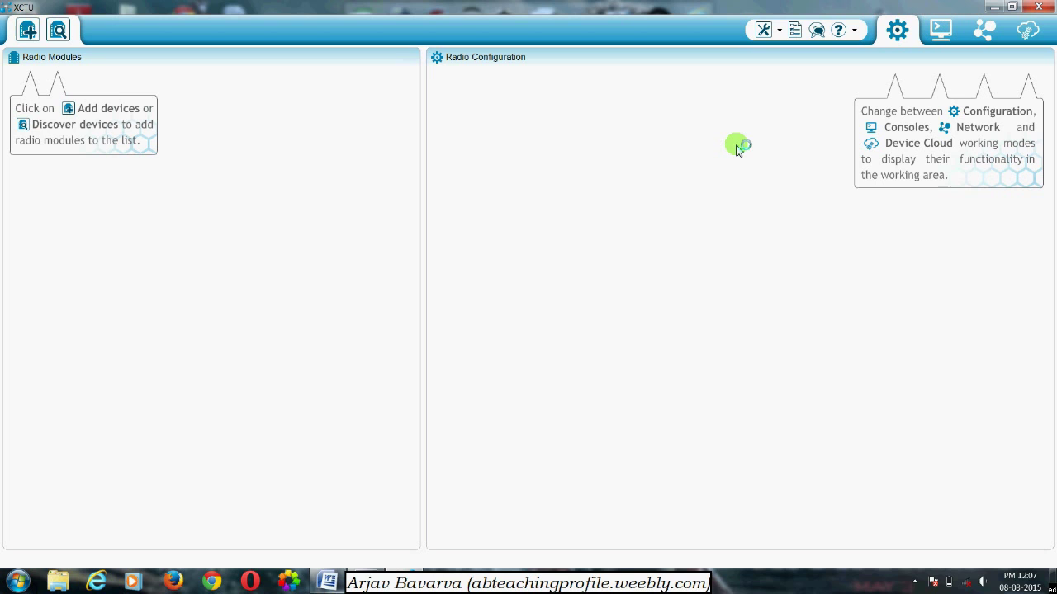
# Step: Minimize XCTU, search Windows for "device", and open Device Manager in a maximized window
pyautogui.click(993, 8)
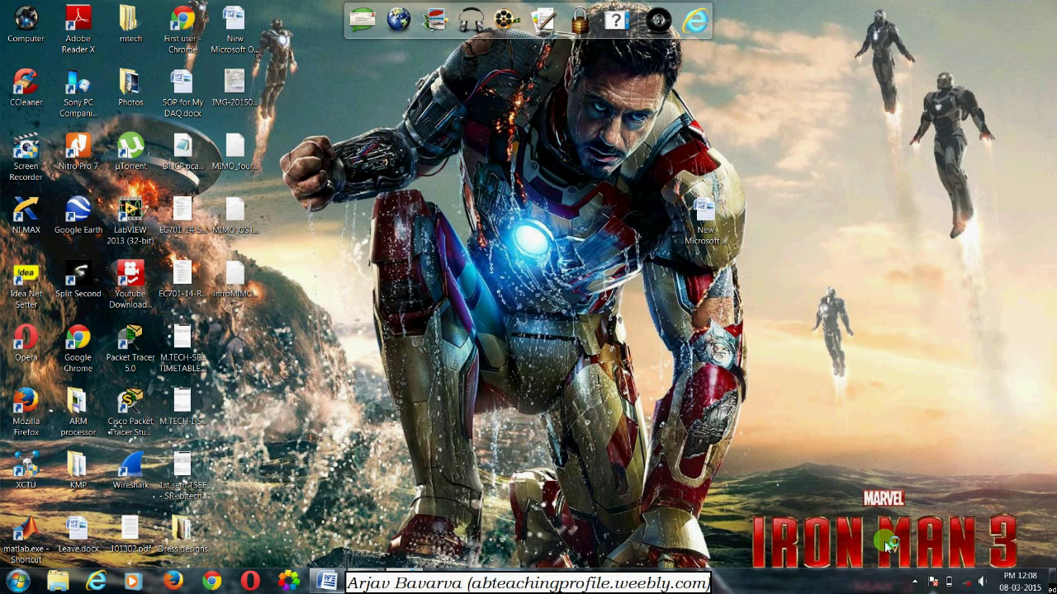
pyautogui.click(18, 582)
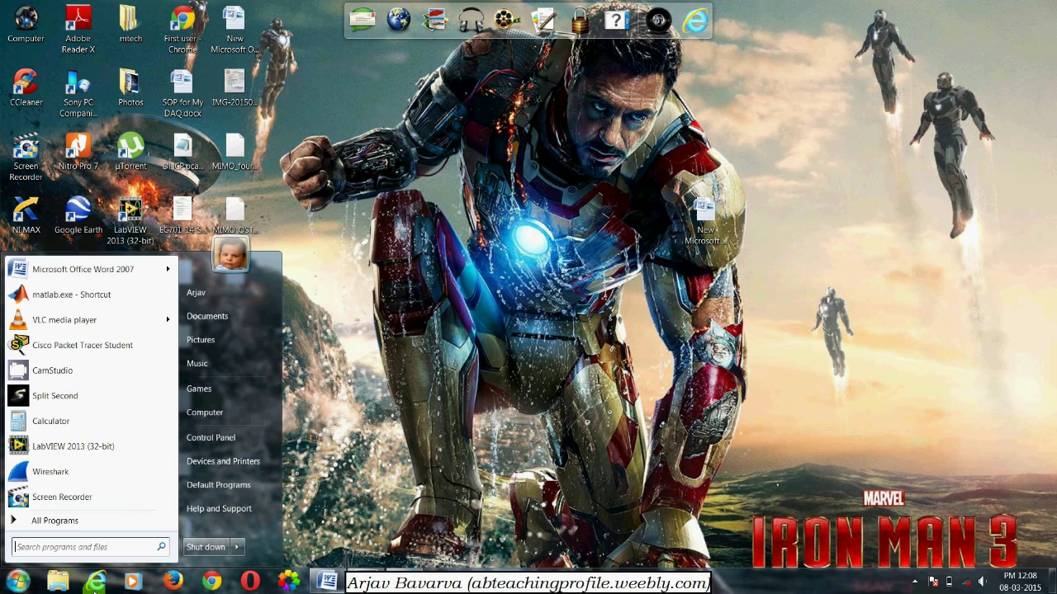
pyautogui.write('device')
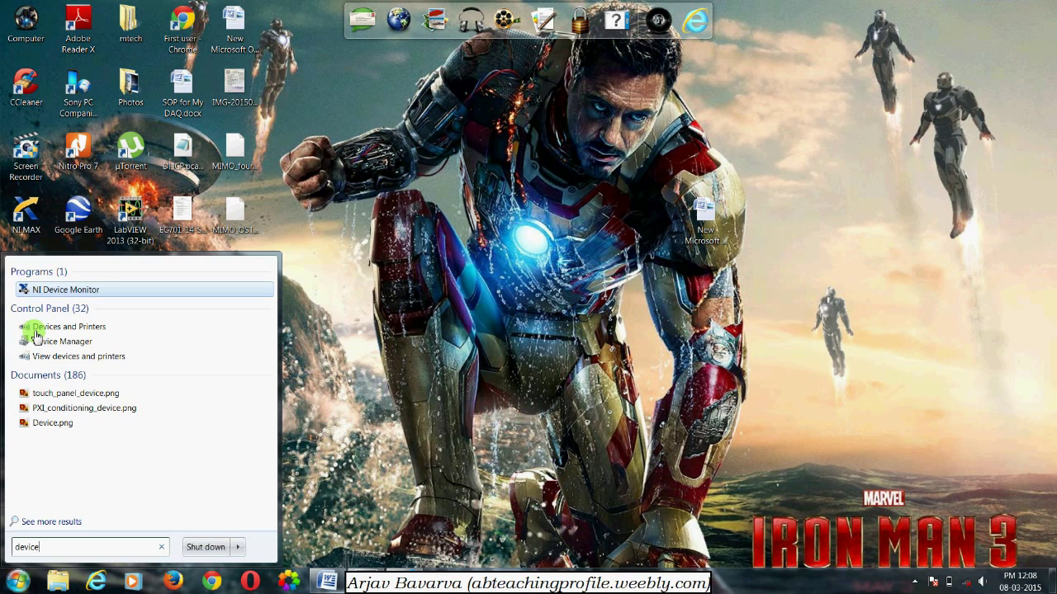
pyautogui.click(67, 346)
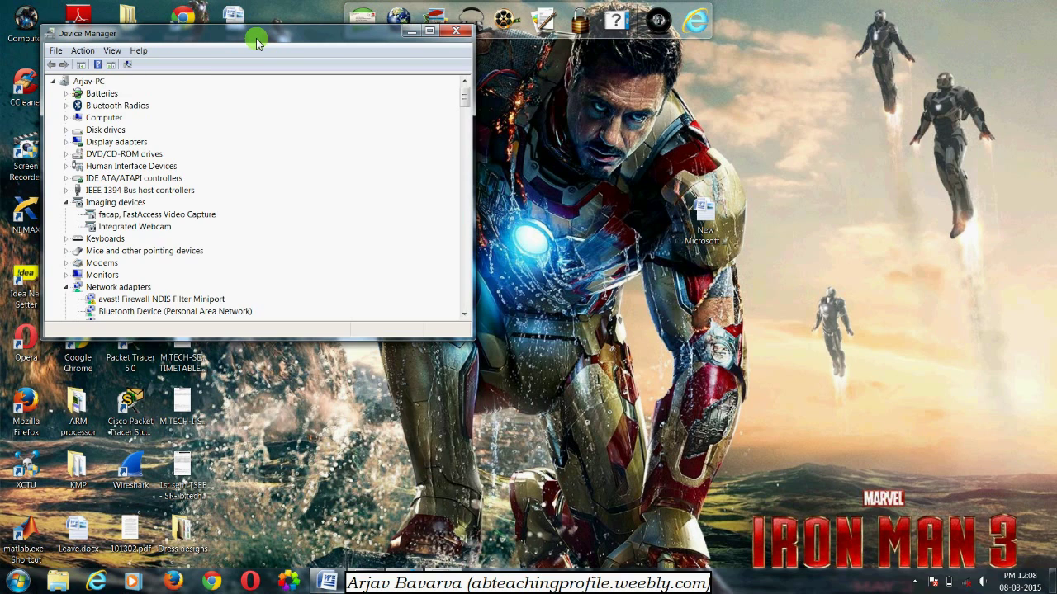
pyautogui.doubleClick(256, 37)
# Step: Collapse the network adapters and other devices groups and expand Ports (COM & LPT) to examine the connected serial ports
pyautogui.click(22, 259)
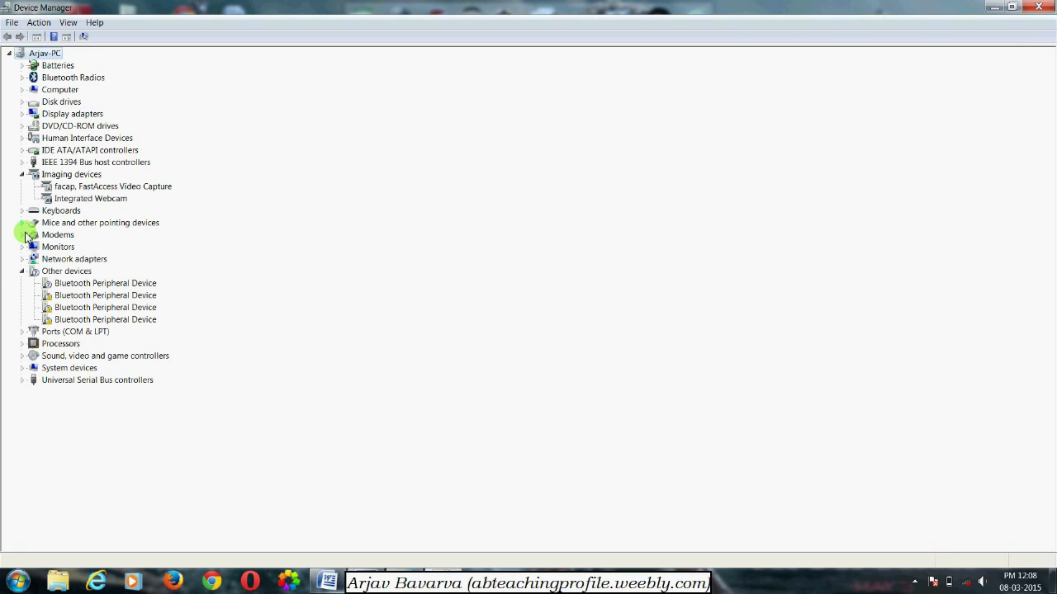
pyautogui.click(22, 271)
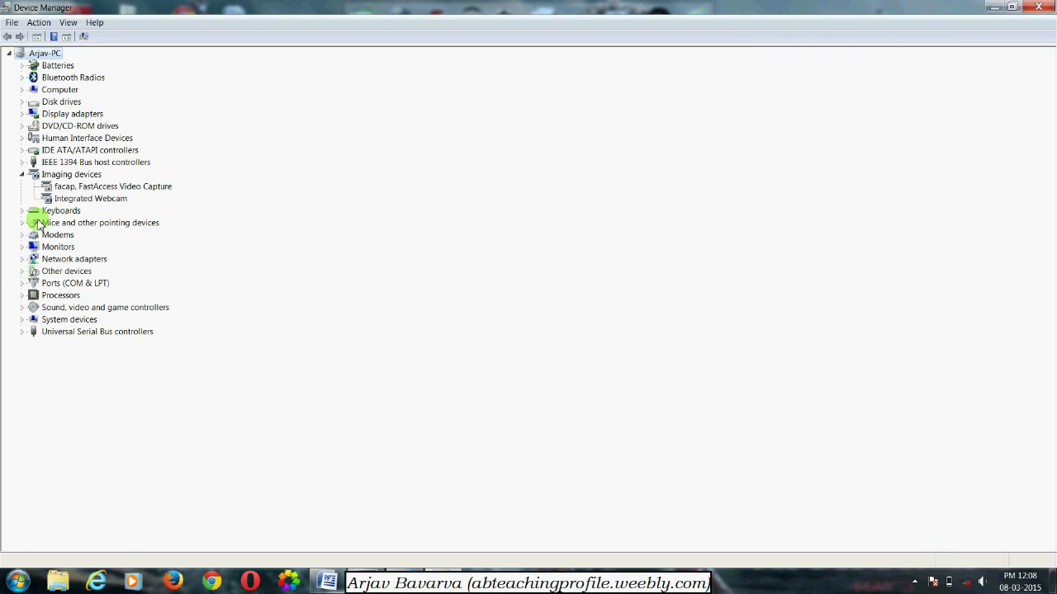
pyautogui.click(22, 284)
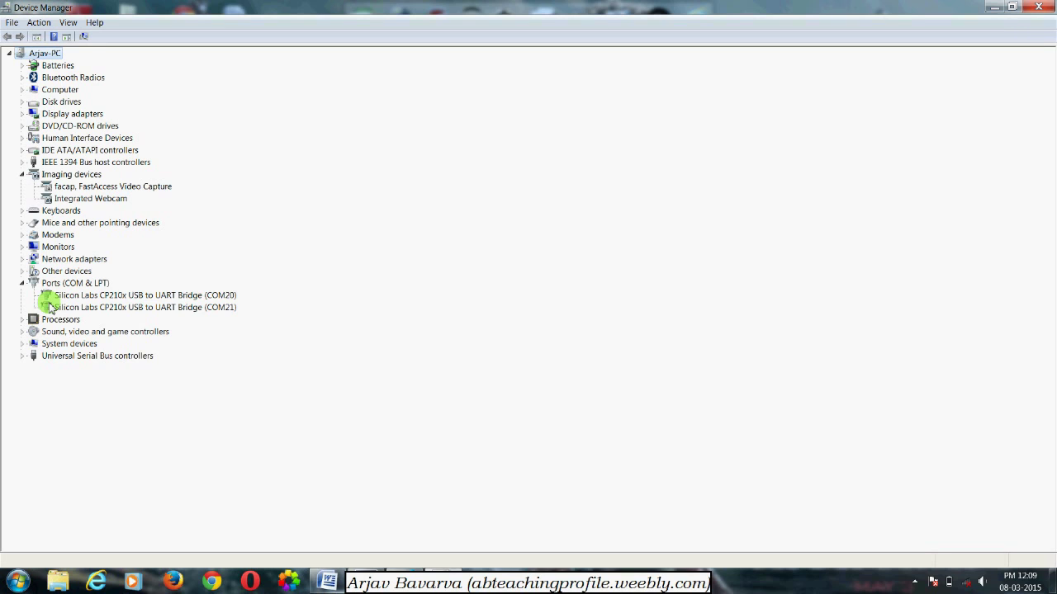
# Step: Examine the driver information of the Silicon Labs USB to UART bridge on COM20, and close its properties and Device Manager
pyautogui.doubleClick(119, 297)
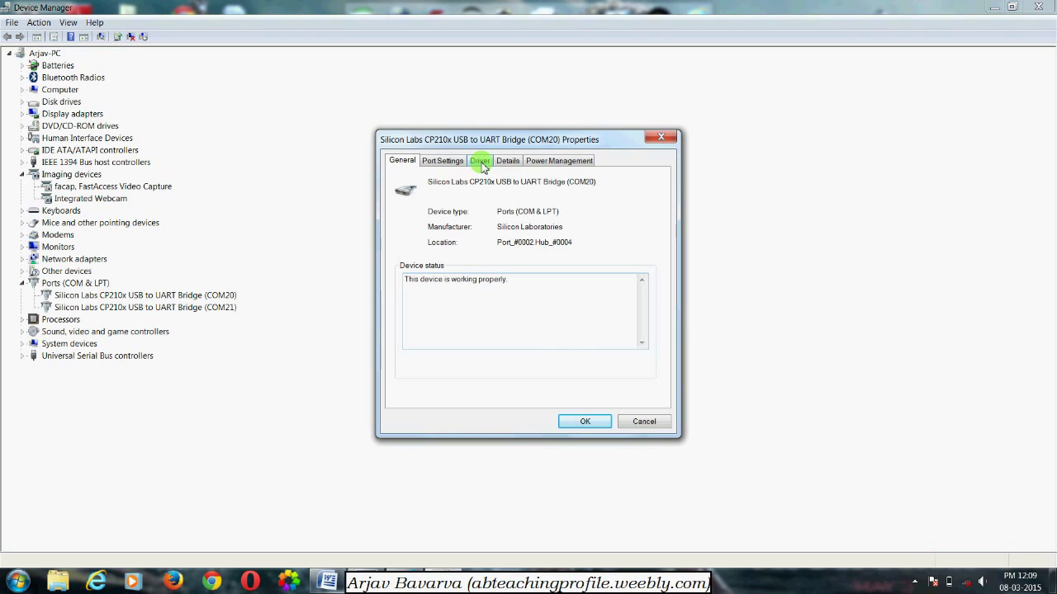
pyautogui.click(481, 161)
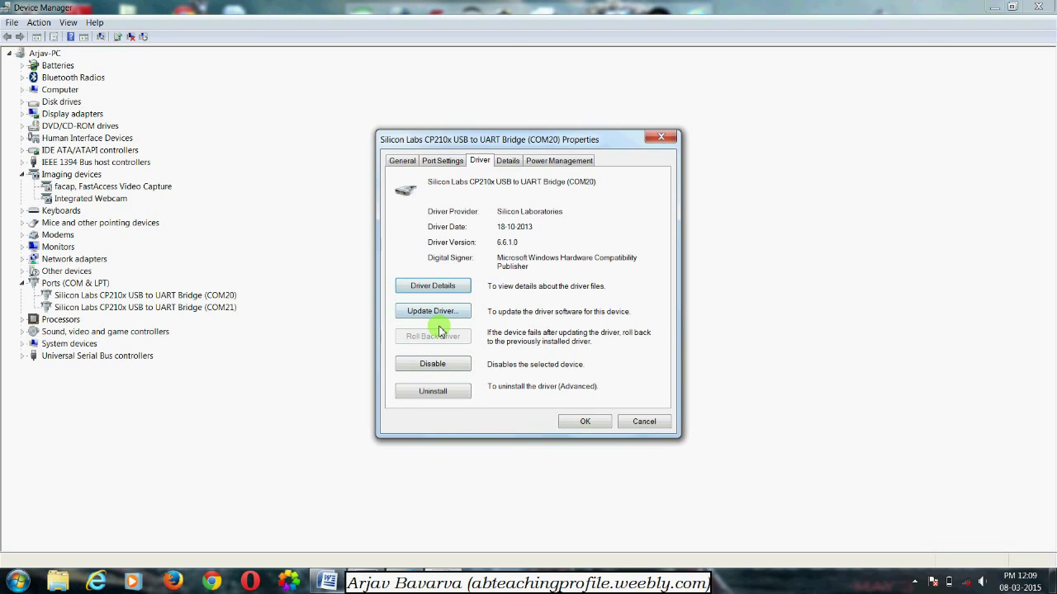
pyautogui.click(653, 139)
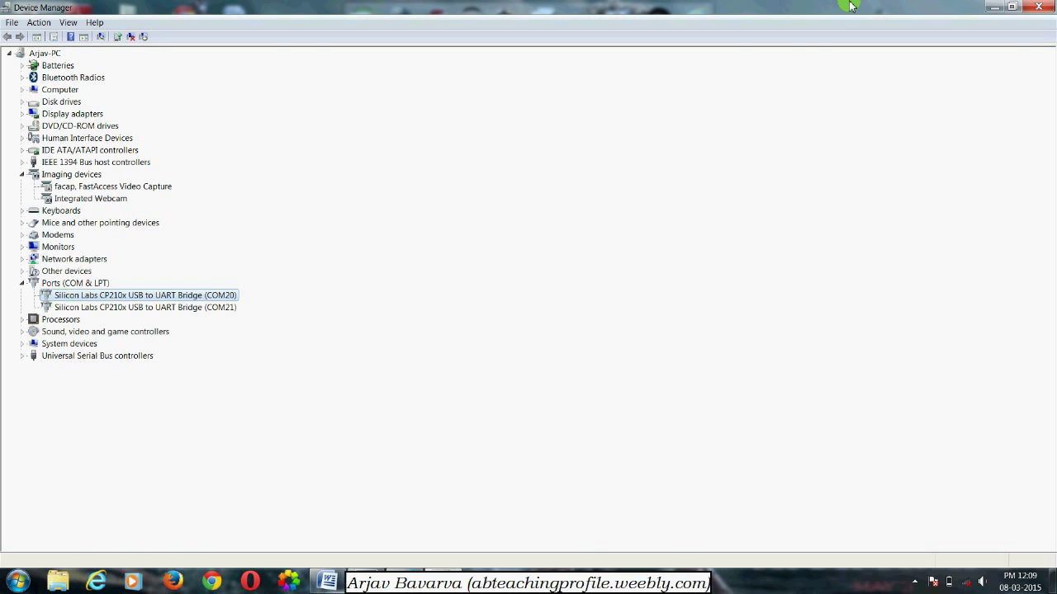
pyautogui.click(1041, 5)
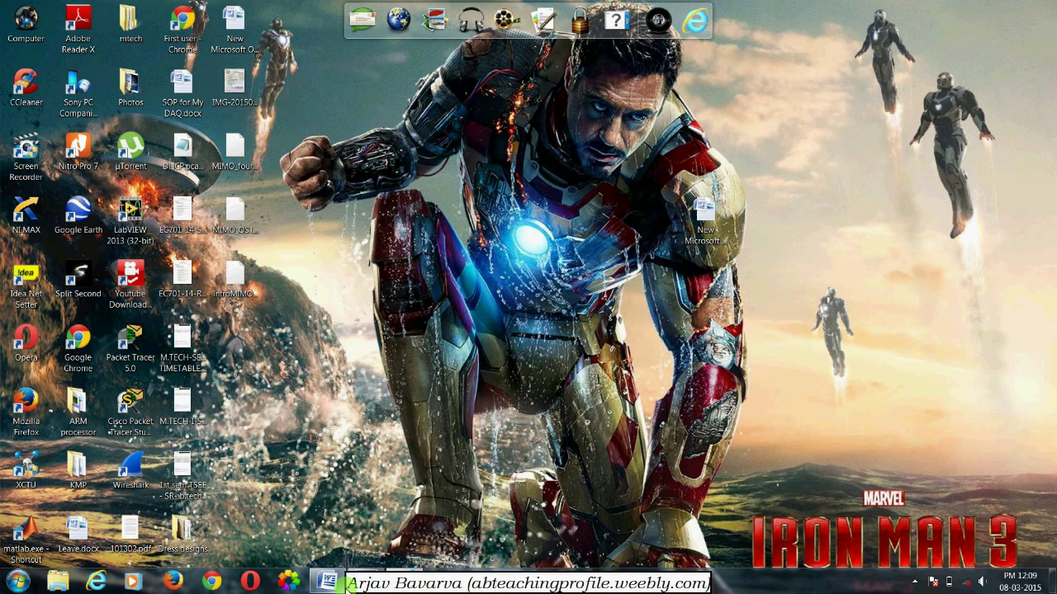
# Step: Switch back to XCTU and start discovering radio modules with ports COM20 and COM21 selected for scanning
pyautogui.click(395, 583)
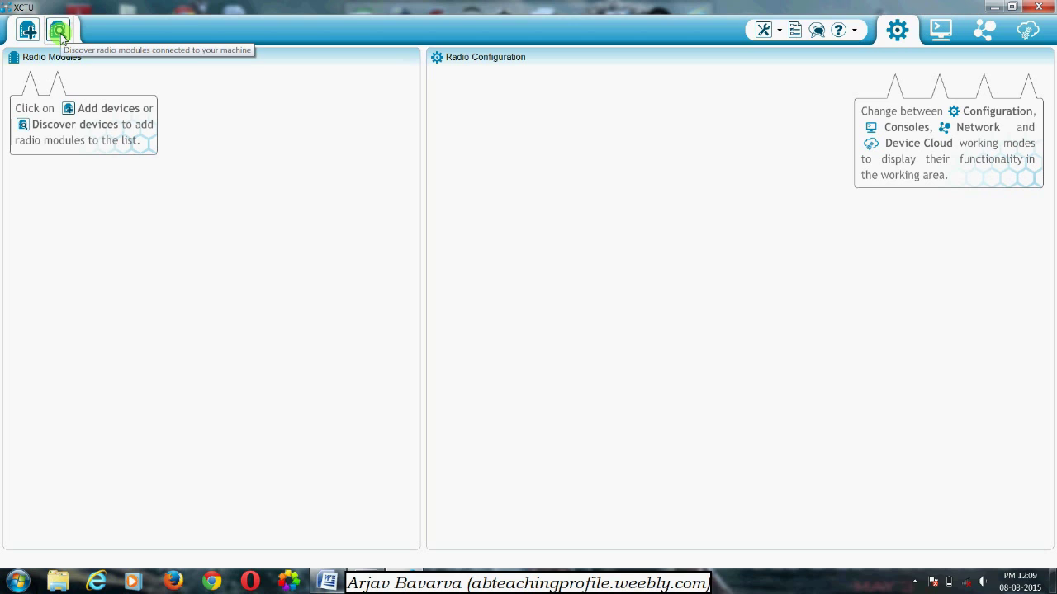
pyautogui.click(61, 35)
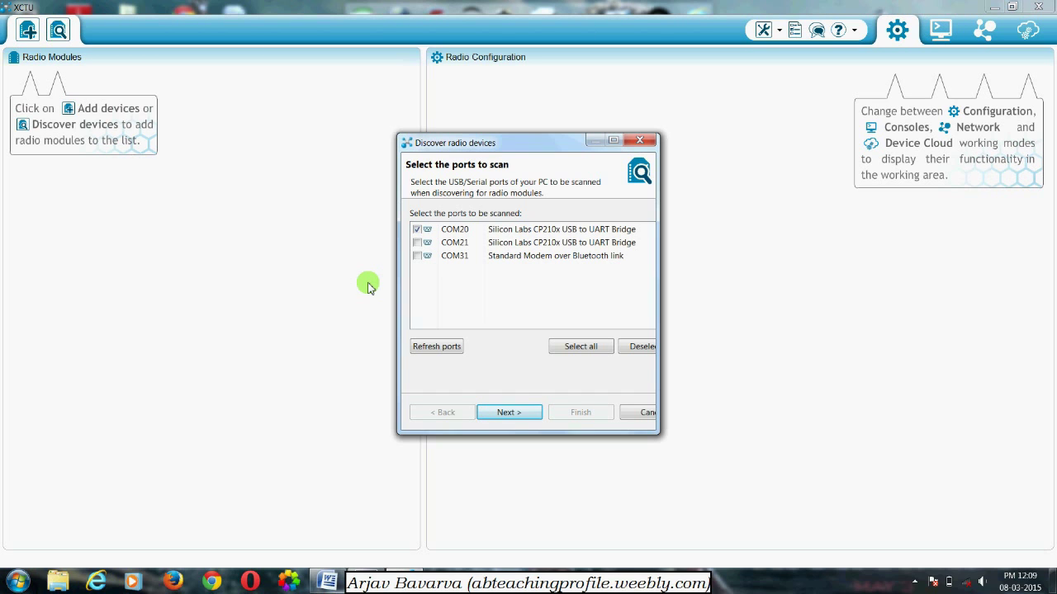
pyautogui.click(419, 243)
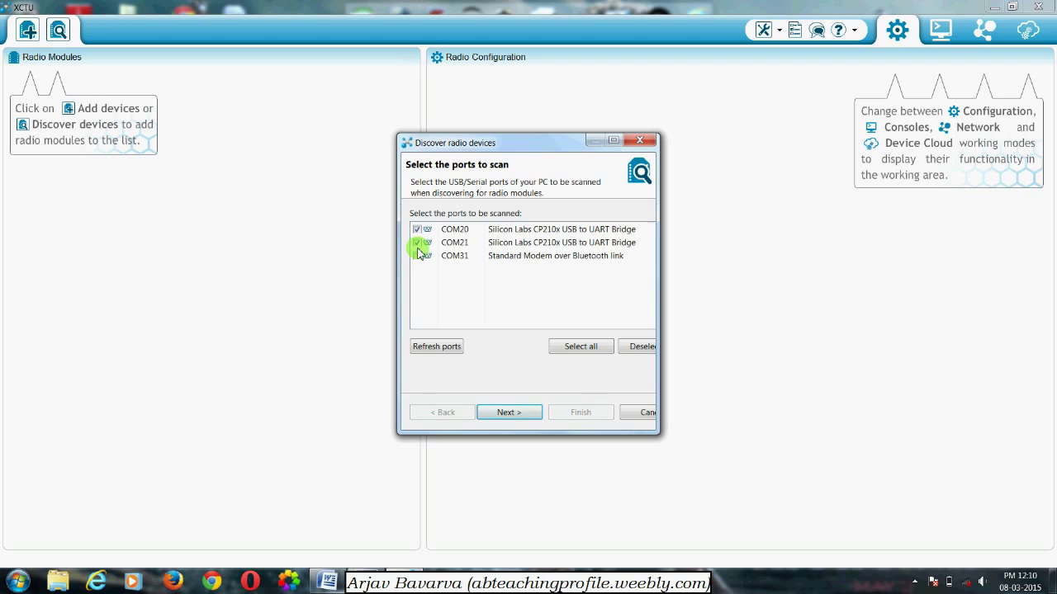
pyautogui.click(535, 421)
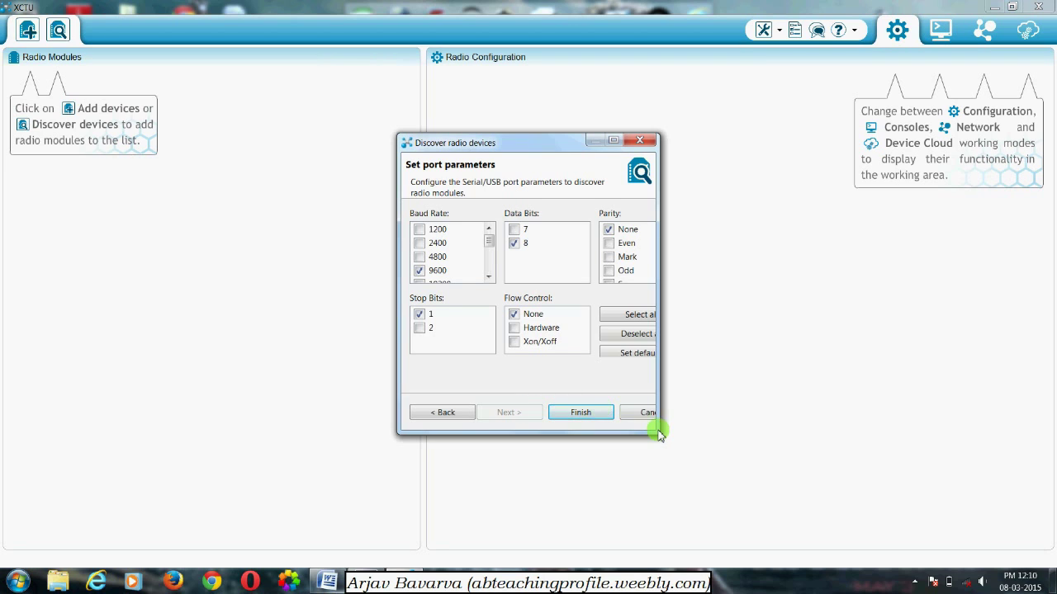
# Step: Enlarge the discovery dialog, scan with the default port parameters, and add both discovered radio modules to the list
pyautogui.moveTo(658, 431); pyautogui.dragTo(754, 483)
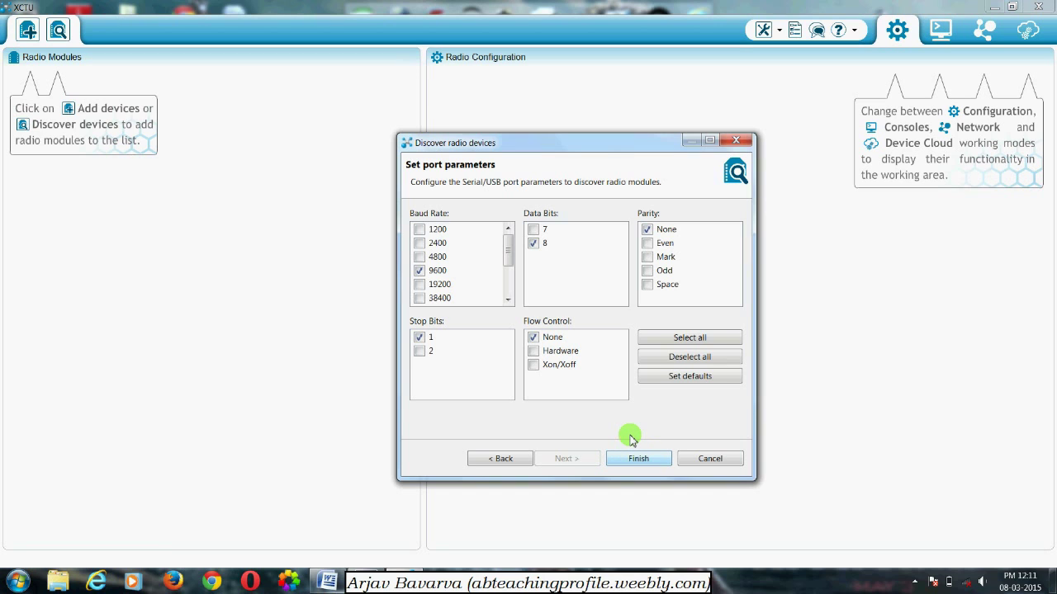
pyautogui.click(651, 460)
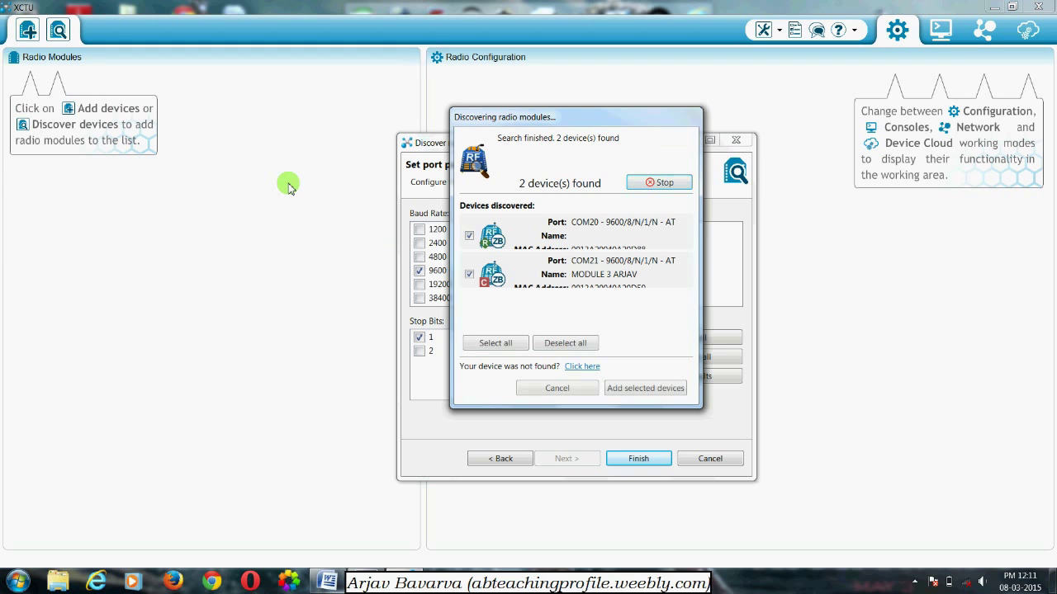
pyautogui.click(659, 397)
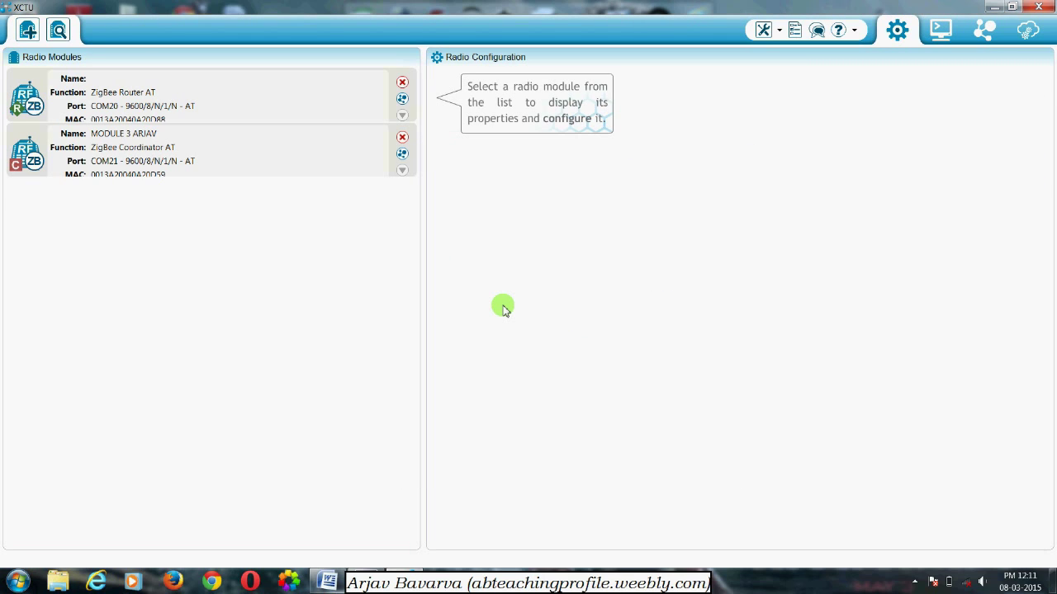
# Step: Load the configuration of the ZigBee router on COM20, followed by that of the ZigBee coordinator on COM21
pyautogui.click(290, 109)
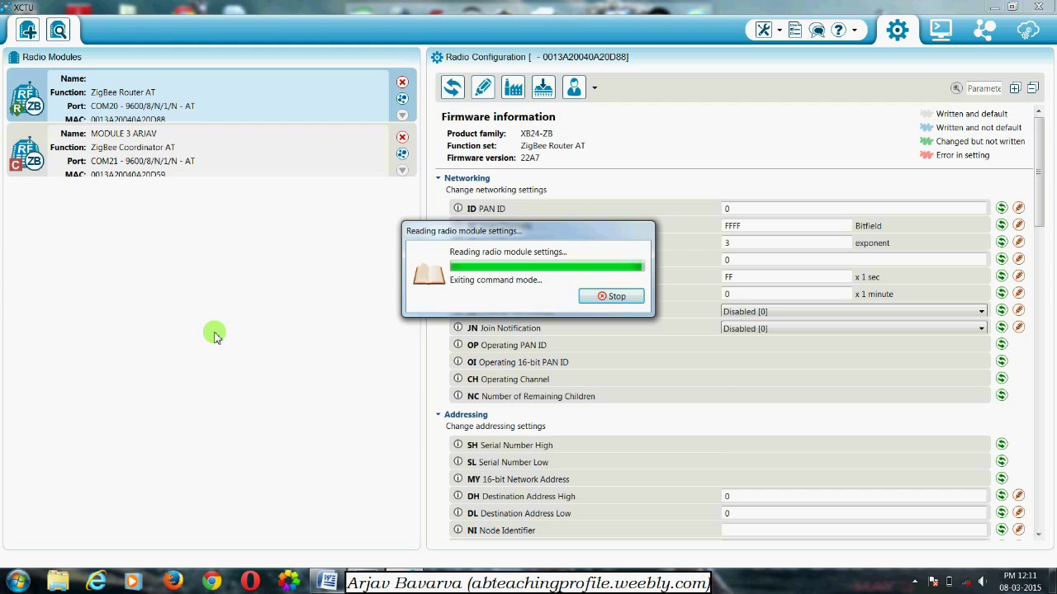
pyautogui.click(210, 163)
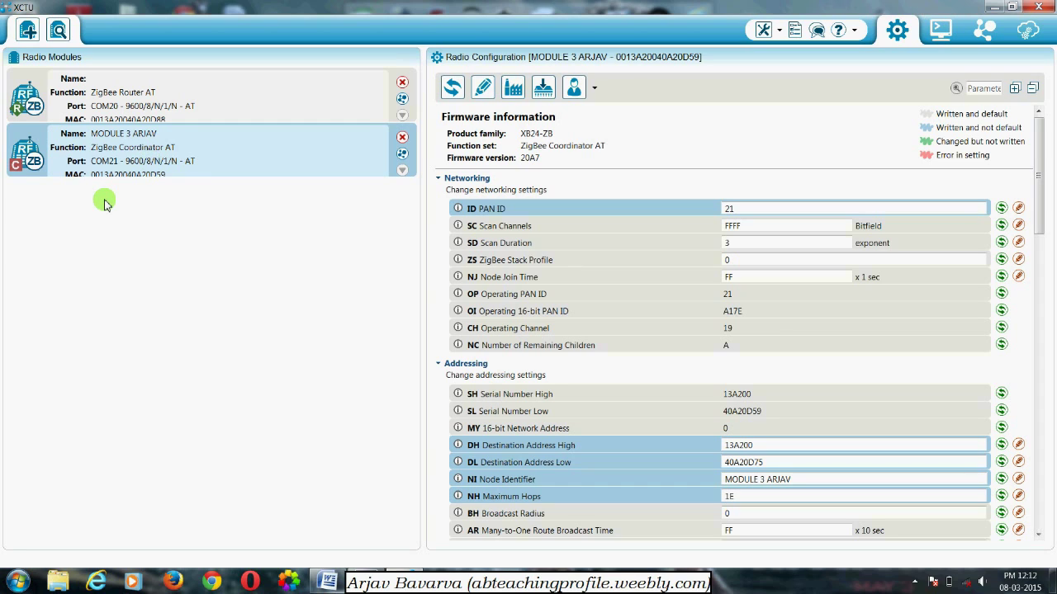
pyautogui.moveTo(19, 176)
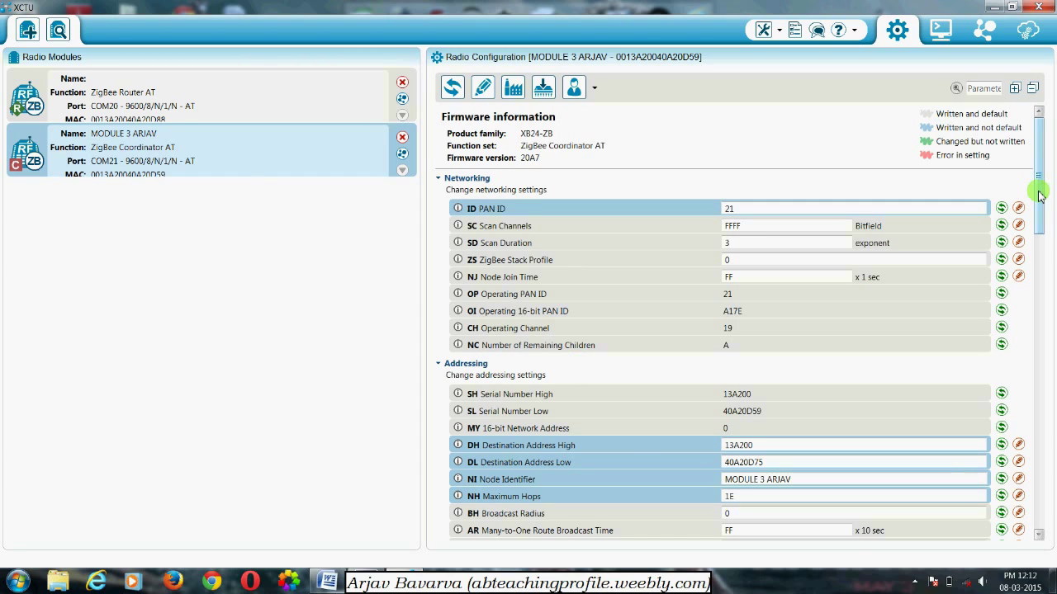
# Step: Examine the coordinator's PAN ID setting and its parameter description, and collapse the description
pyautogui.moveTo(1040, 189); pyautogui.dragTo(1044, 221)
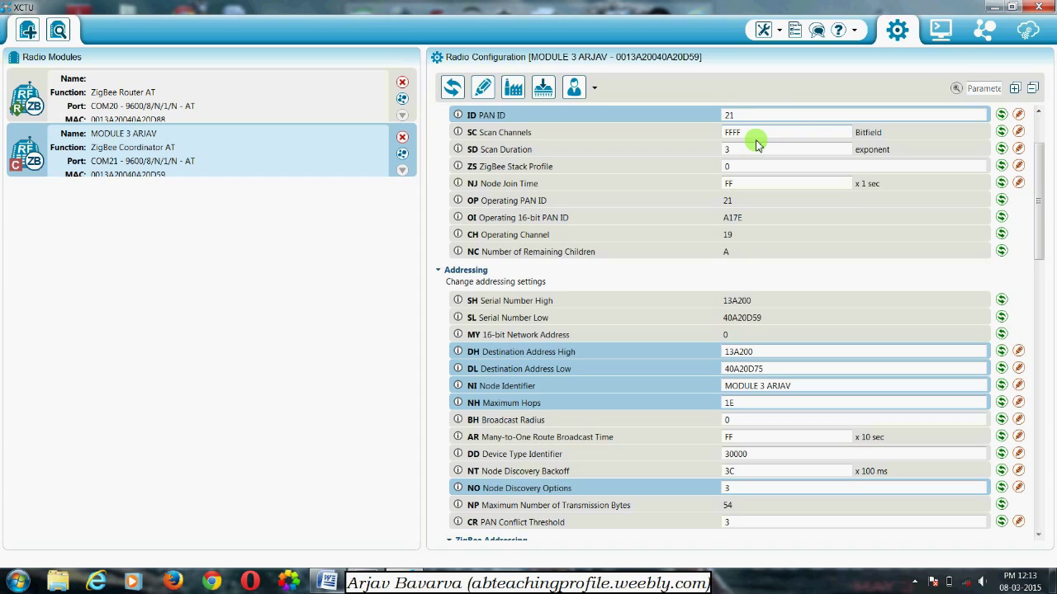
pyautogui.click(733, 116)
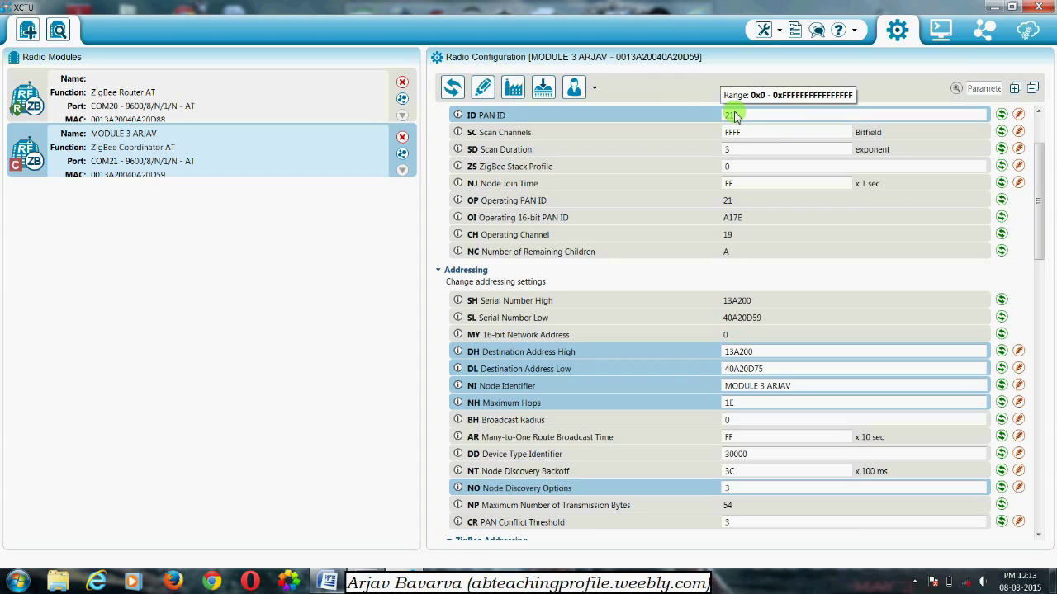
pyautogui.click(458, 116)
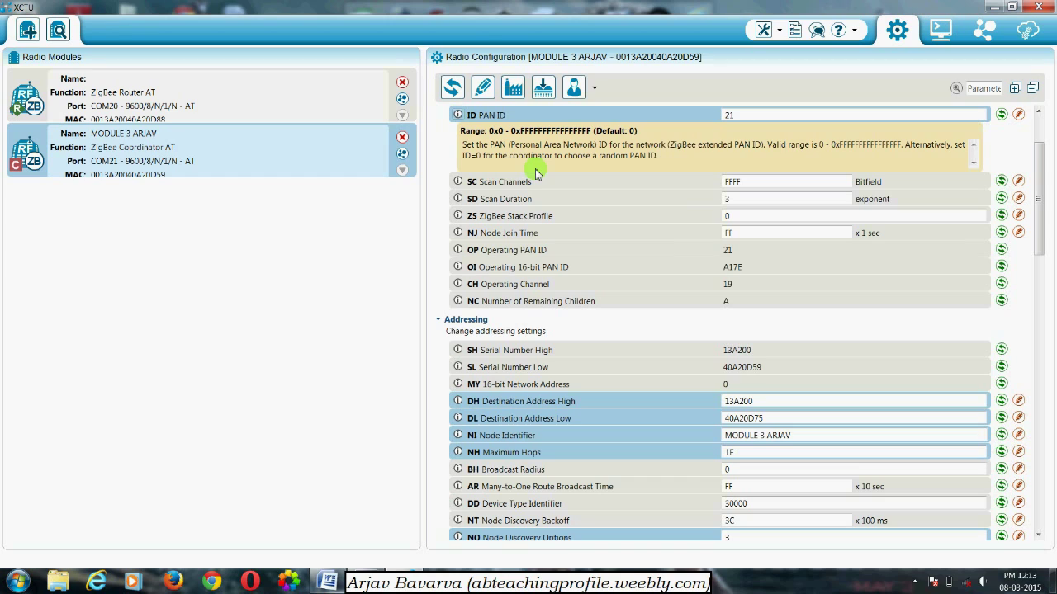
pyautogui.click(456, 117)
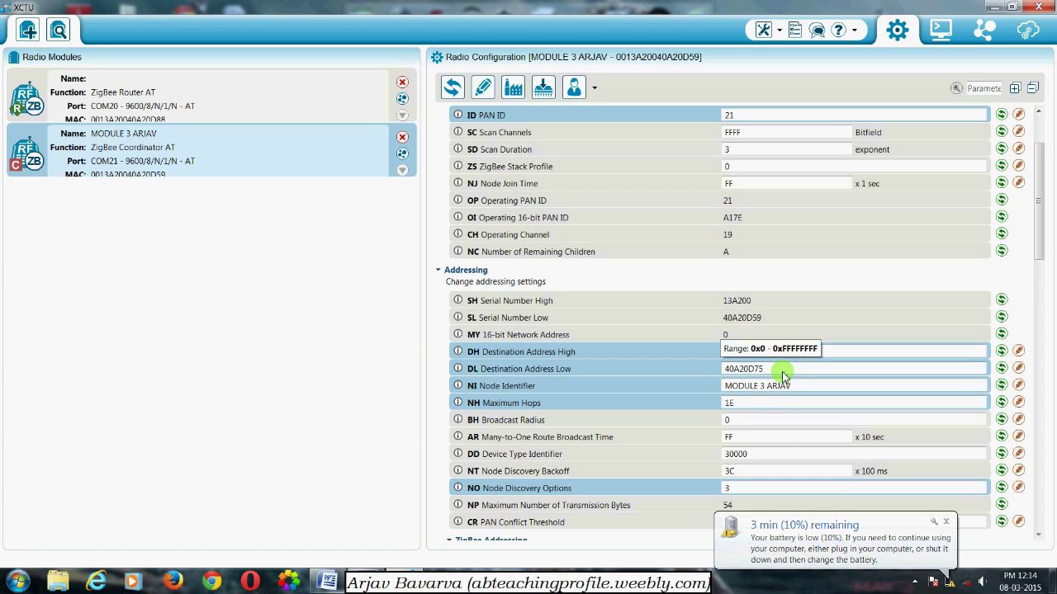
# Step: Set the coordinator's DL Destination Address Low to 40A20D88
pyautogui.click(783, 369)
pyautogui.press('BackSpace')
pyautogui.press('BackSpace')
pyautogui.write('88')
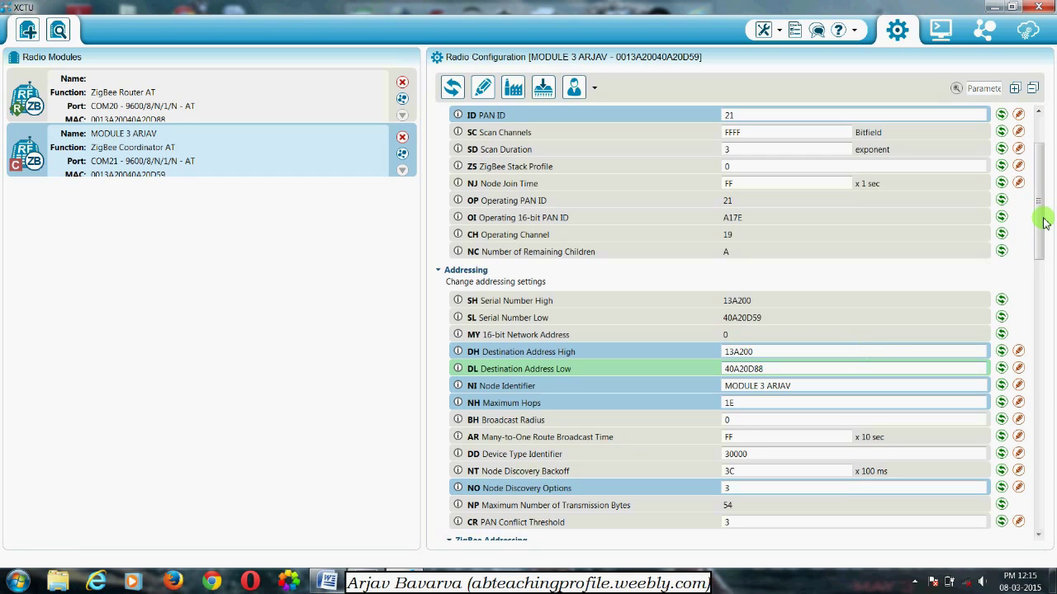
# Step: Review the parameter color legend and append DFDF to the coordinator's Destination Address Low to try an out-of-range value
pyautogui.moveTo(1040, 217); pyautogui.dragTo(1038, 173)
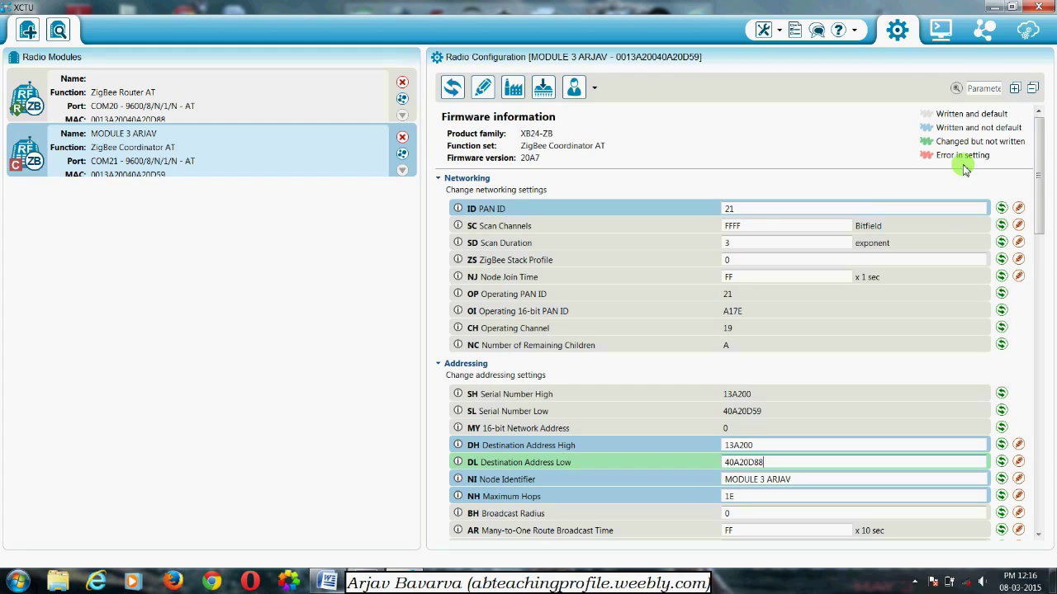
pyautogui.scroll(-5, 849, 204)
pyautogui.write('DF')
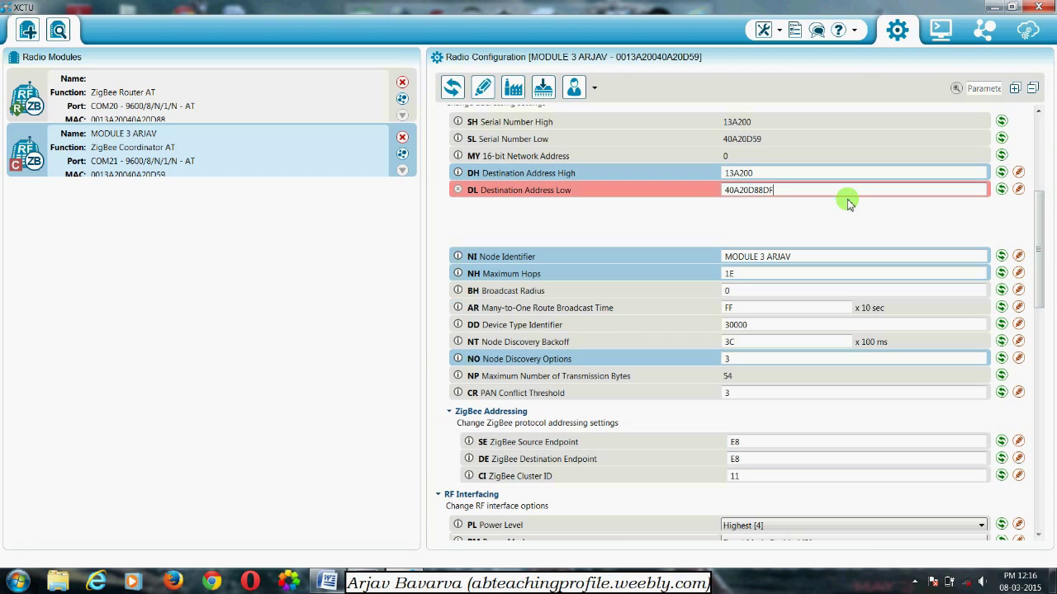
pyautogui.write('DF')
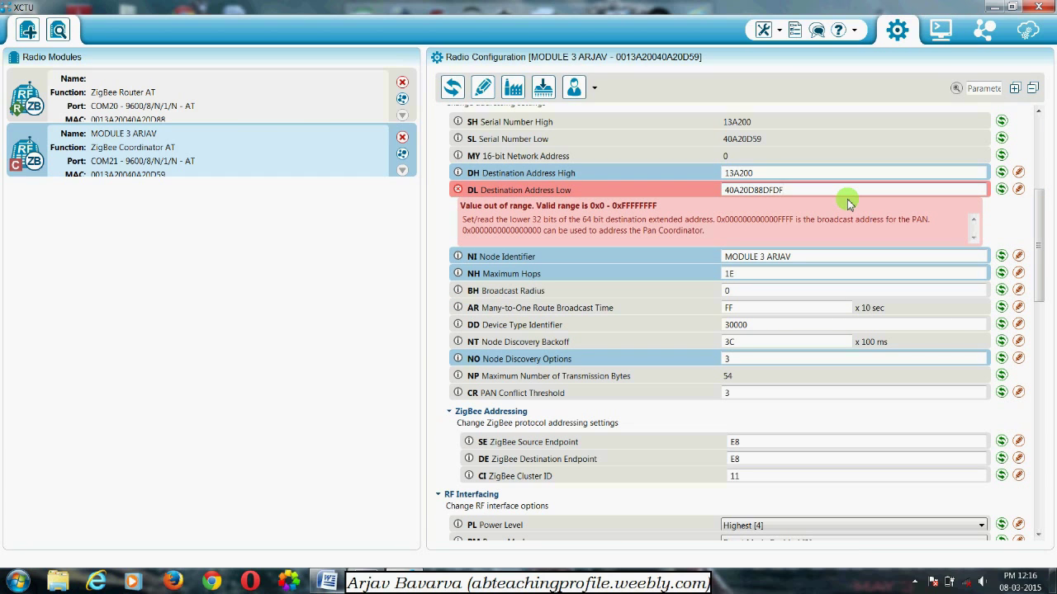
# Step: Remove the extra DFDF from the coordinator's Destination Address Low so it reads 40A20D88, and review the parameter color legend
pyautogui.press('BackSpace')
pyautogui.press('BackSpace')
pyautogui.press('BackSpace')
pyautogui.press('BackSpace')
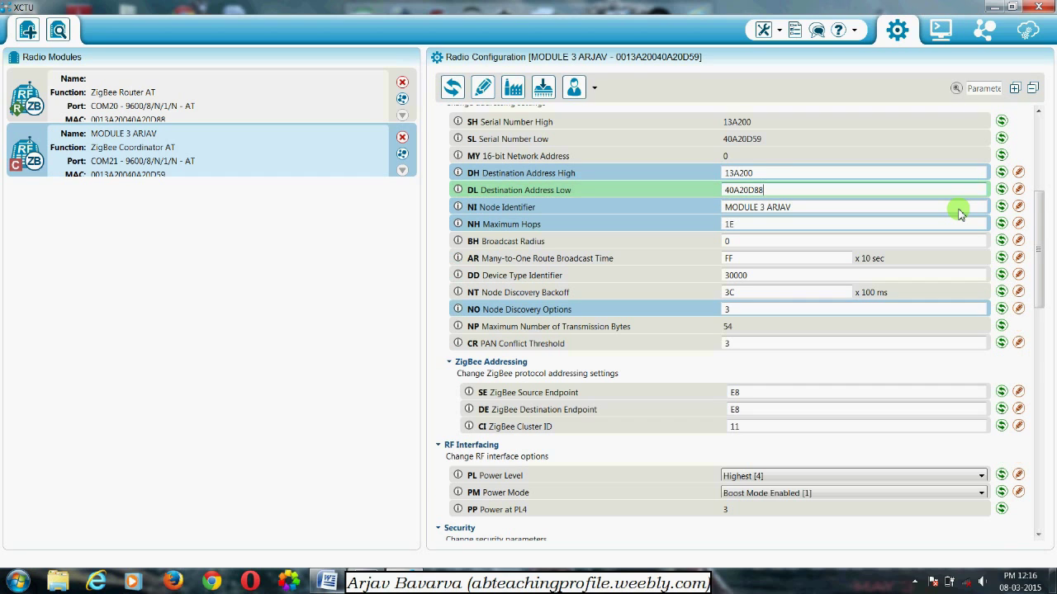
pyautogui.moveTo(1041, 208); pyautogui.dragTo(1010, 137)
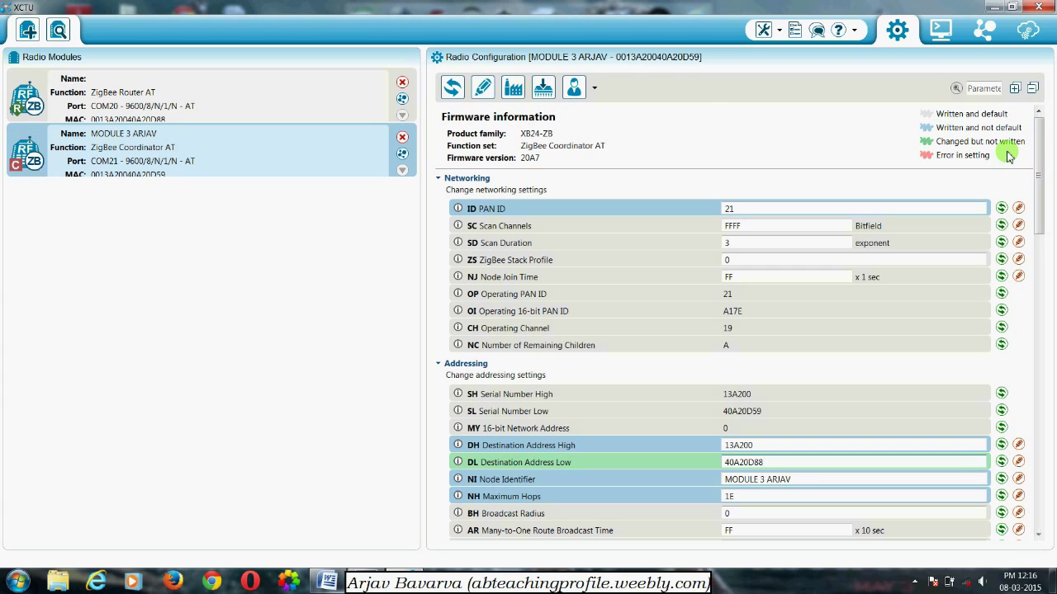
pyautogui.moveTo(1037, 165); pyautogui.dragTo(1042, 192)
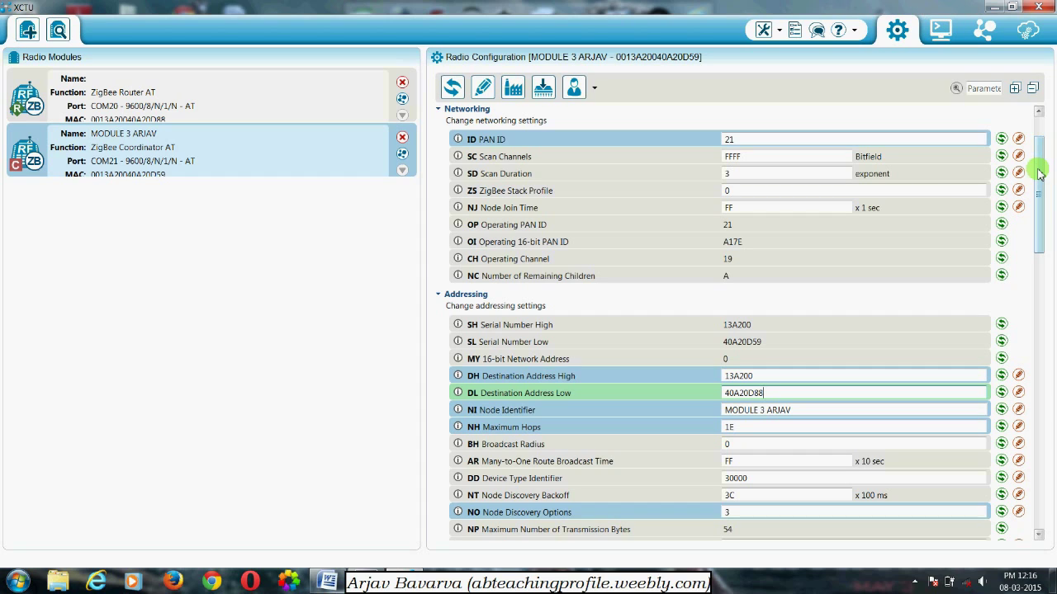
pyautogui.scroll(3, 1038, 171)
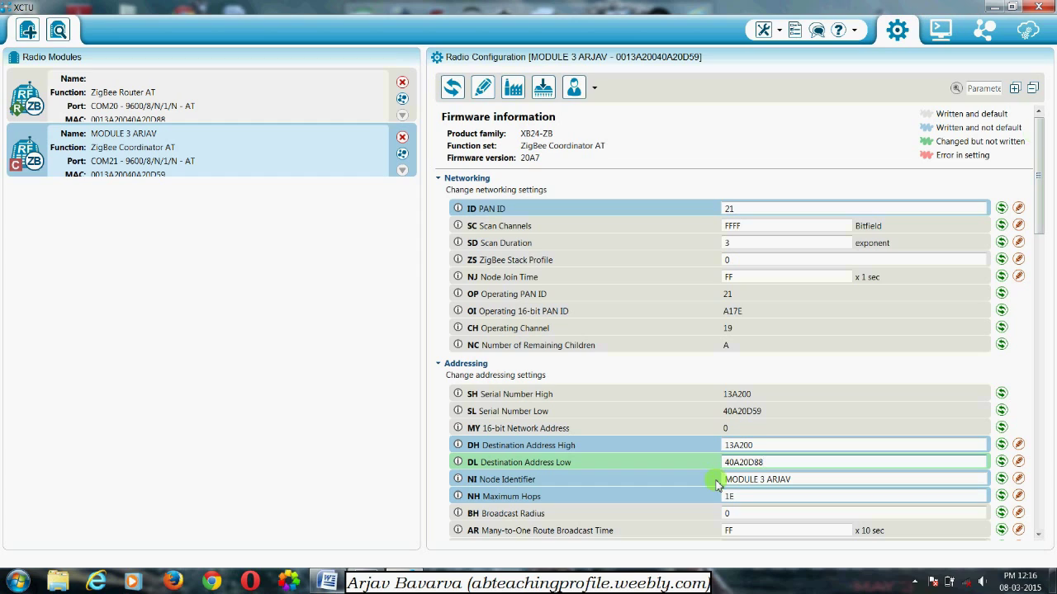
# Step: Shorten the coordinator's Node Identifier to MODULE 3 and write the changed settings to the radio
pyautogui.click(792, 480)
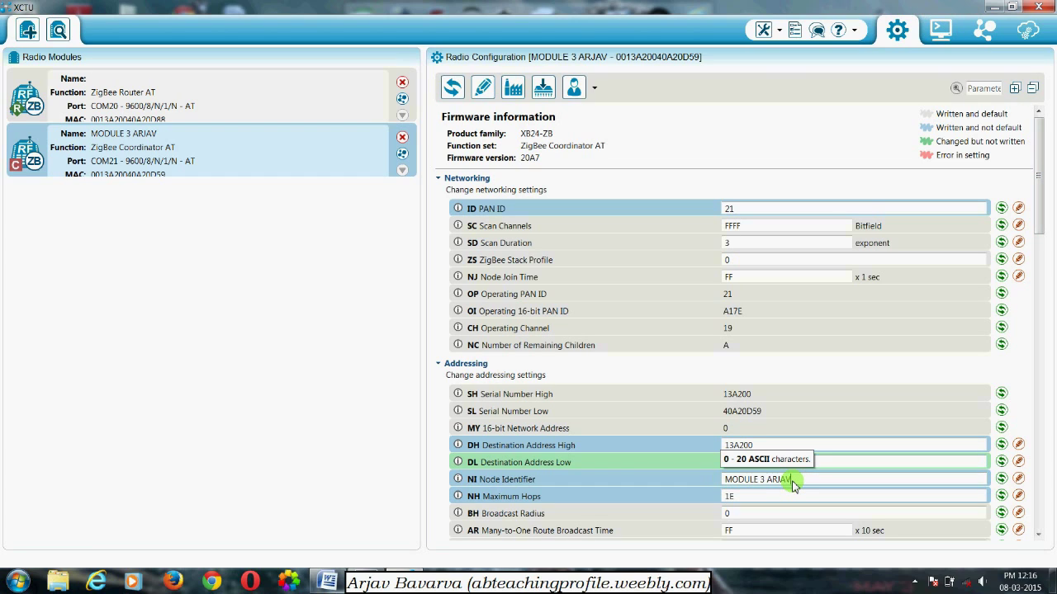
pyautogui.press('BackSpace')
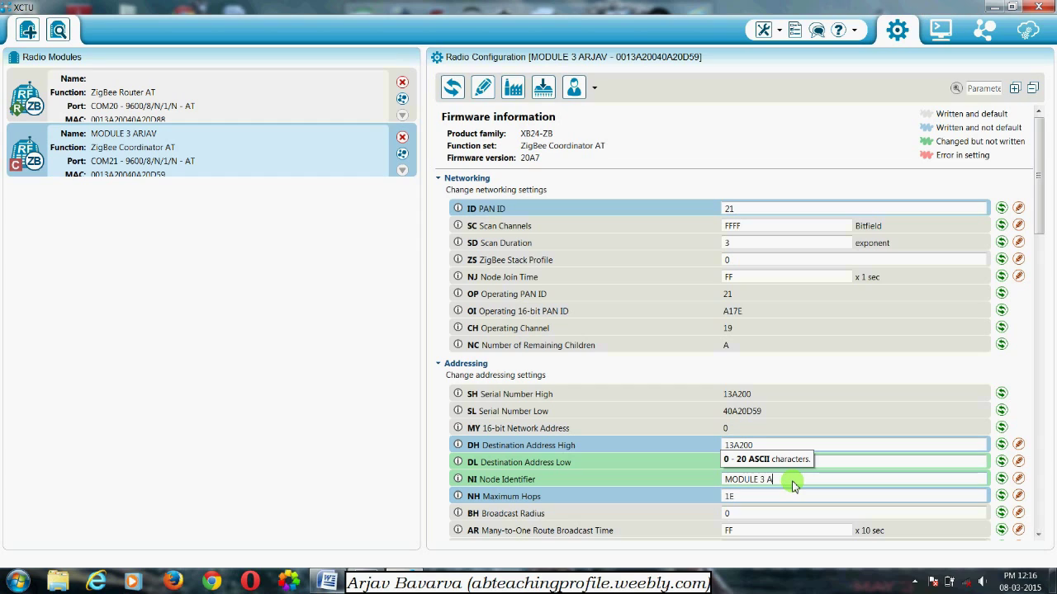
pyautogui.press('BackSpace')
pyautogui.press('BackSpace')
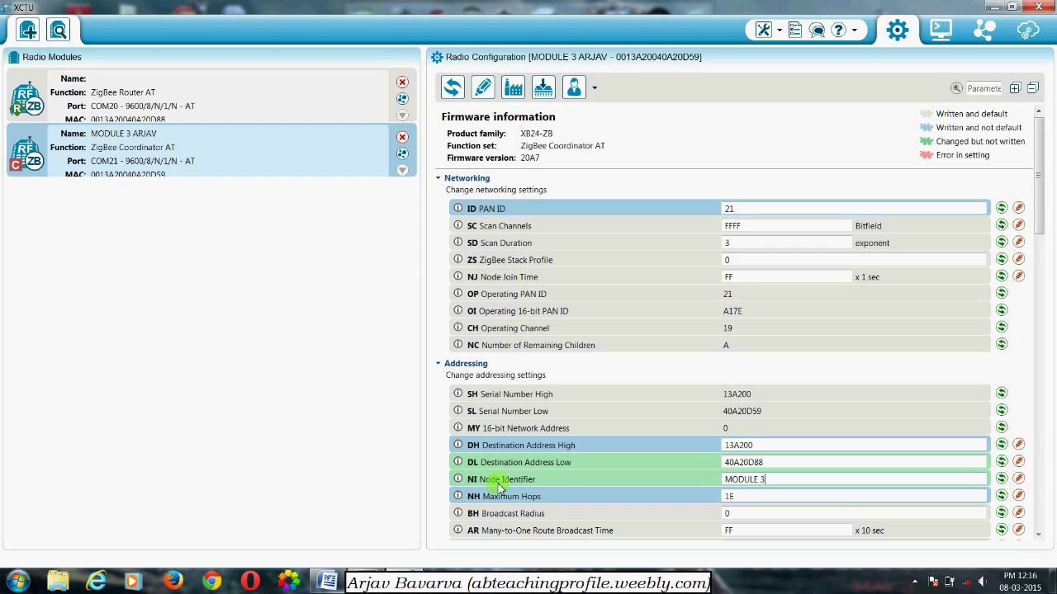
pyautogui.moveTo(458, 486)
pyautogui.moveTo(1039, 165); pyautogui.dragTo(1043, 140)
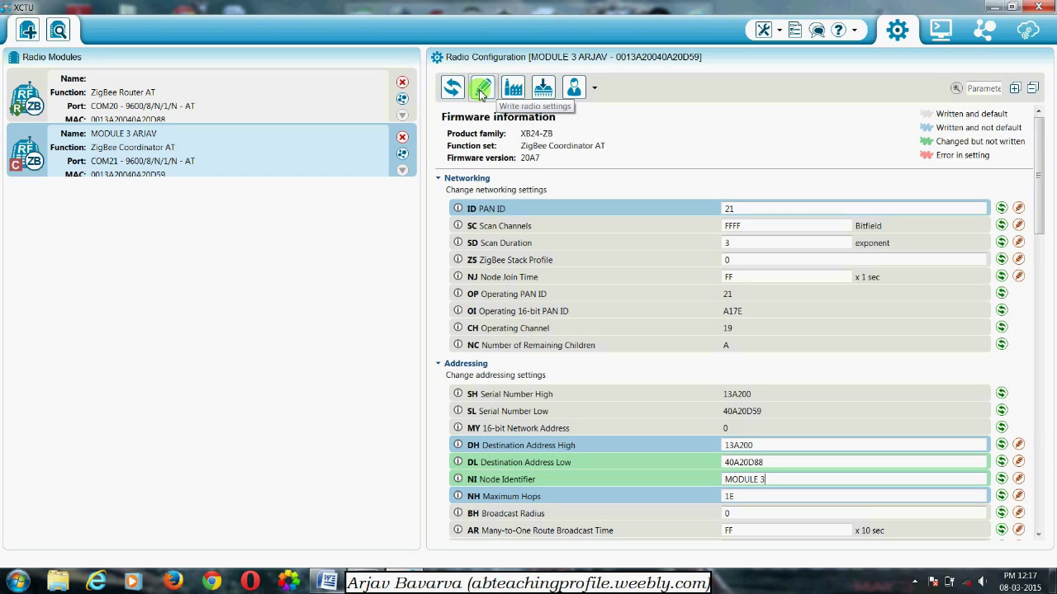
pyautogui.click(481, 93)
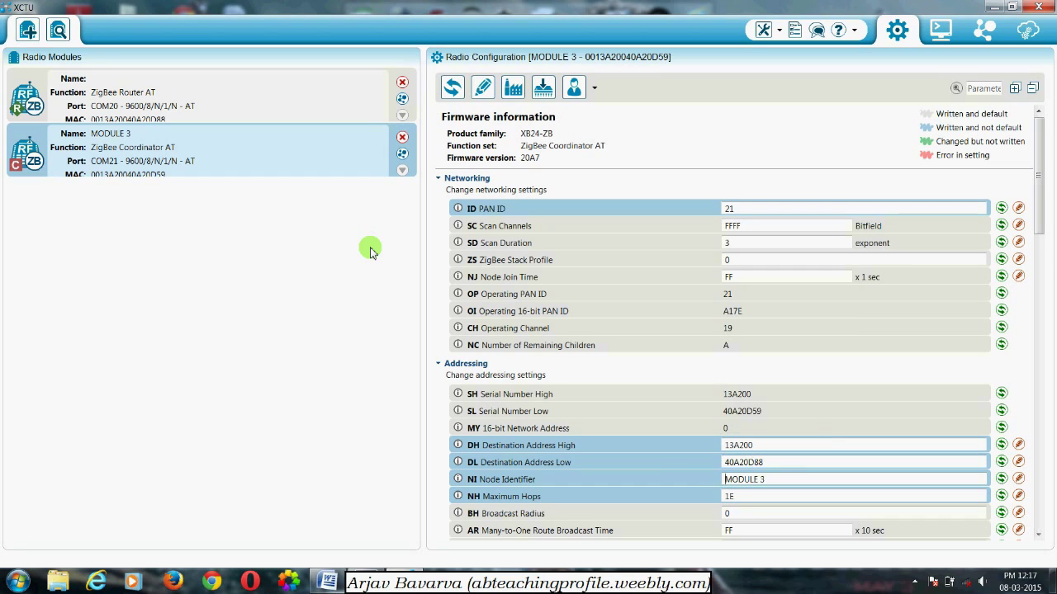
# Step: Open the configuration of the ZigBee router on COM20 and set its Node Identifier to MODULE 1
pyautogui.click(271, 94)
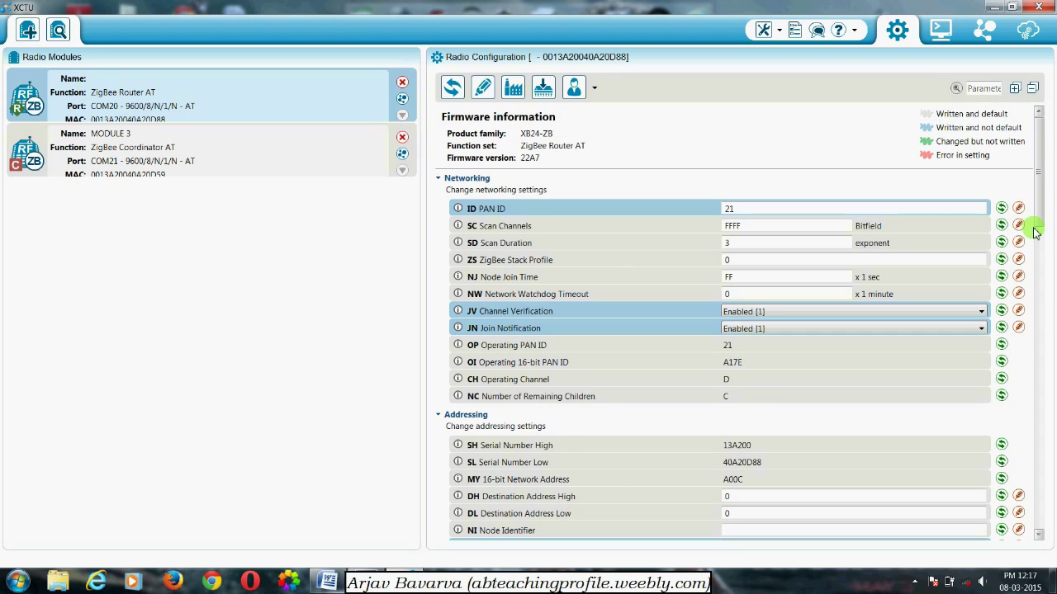
pyautogui.moveTo(1037, 212); pyautogui.dragTo(1046, 238)
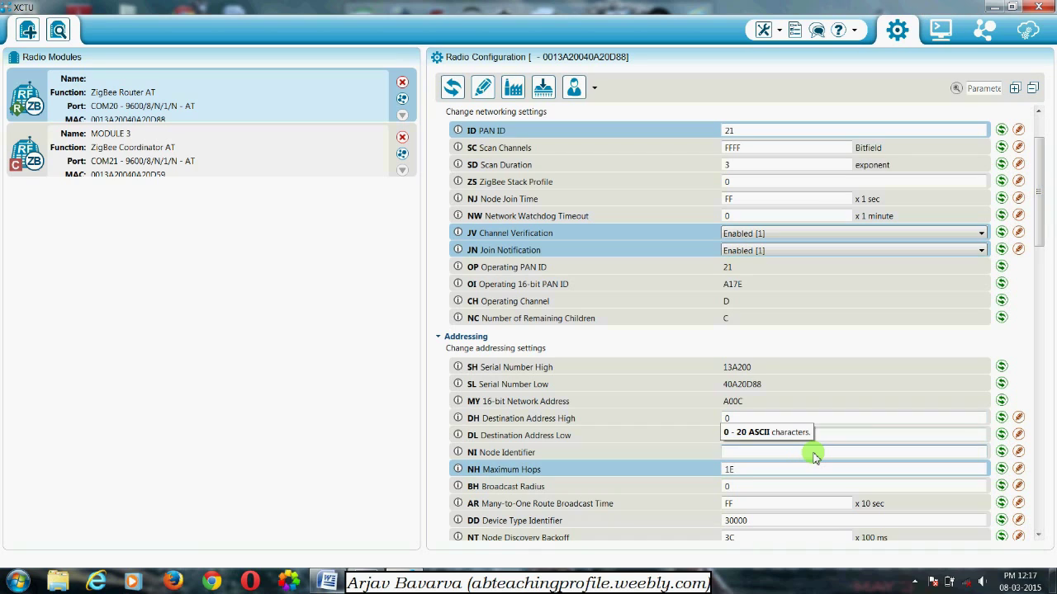
pyautogui.write('M')
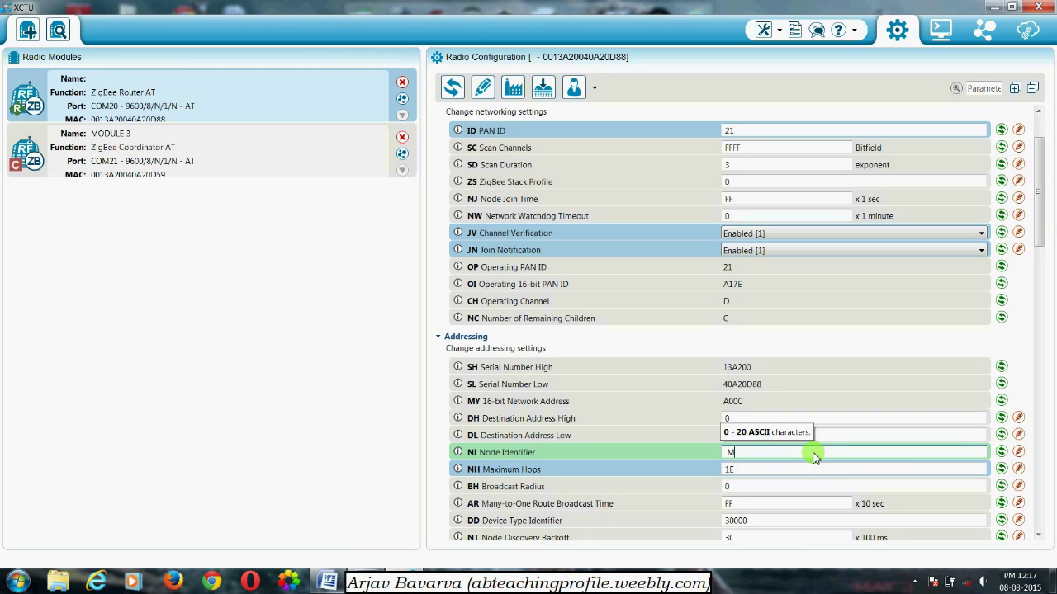
pyautogui.write('ODULE 1')
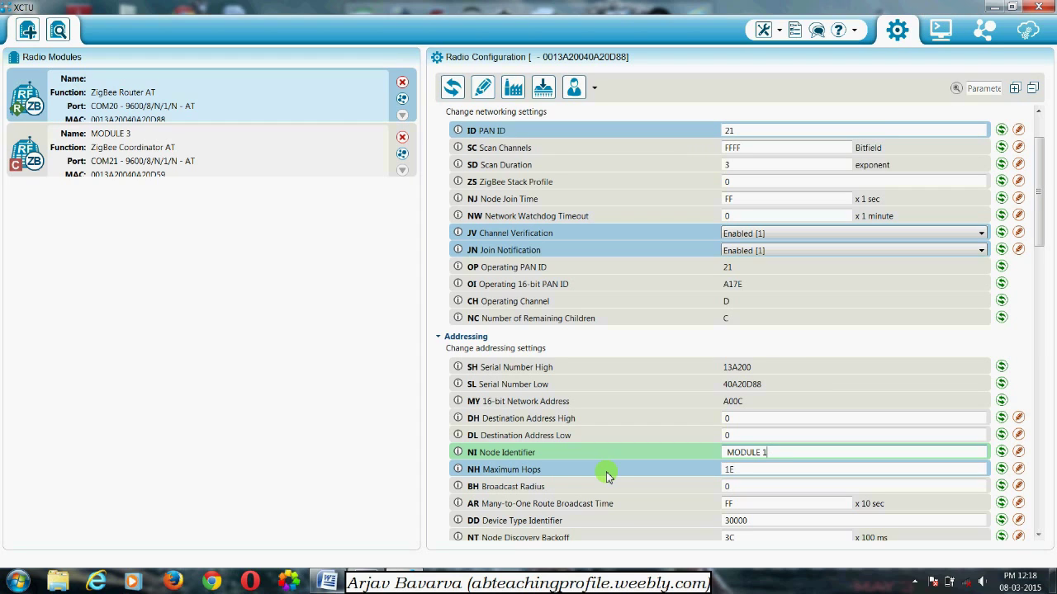
# Step: Set the router's DH Destination Address High to 13A200
pyautogui.click(740, 418)
pyautogui.press('BackSpace')
pyautogui.write('13')
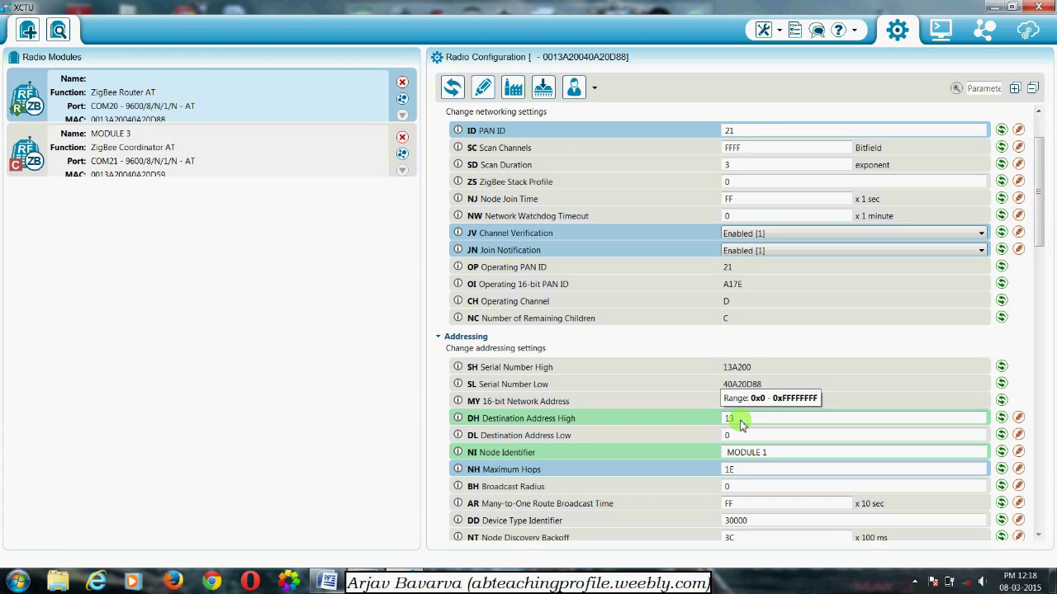
pyautogui.write('A200')
# Step: Set the router's DL Destination Address Low to 40A20D59 and write the changed settings to the radio
pyautogui.click(750, 440)
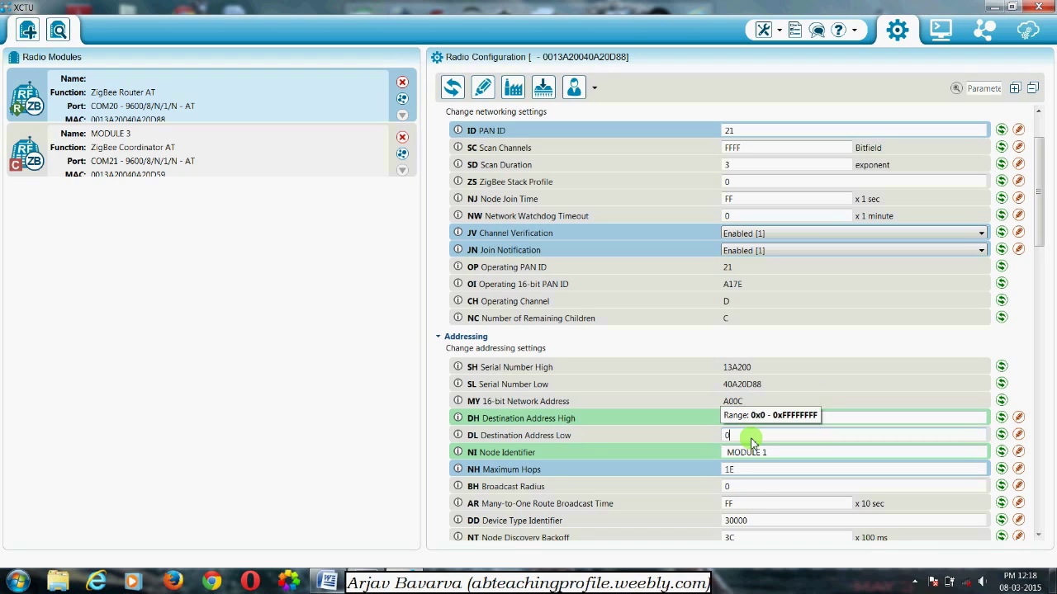
pyautogui.press('BackSpace')
pyautogui.write('40A20')
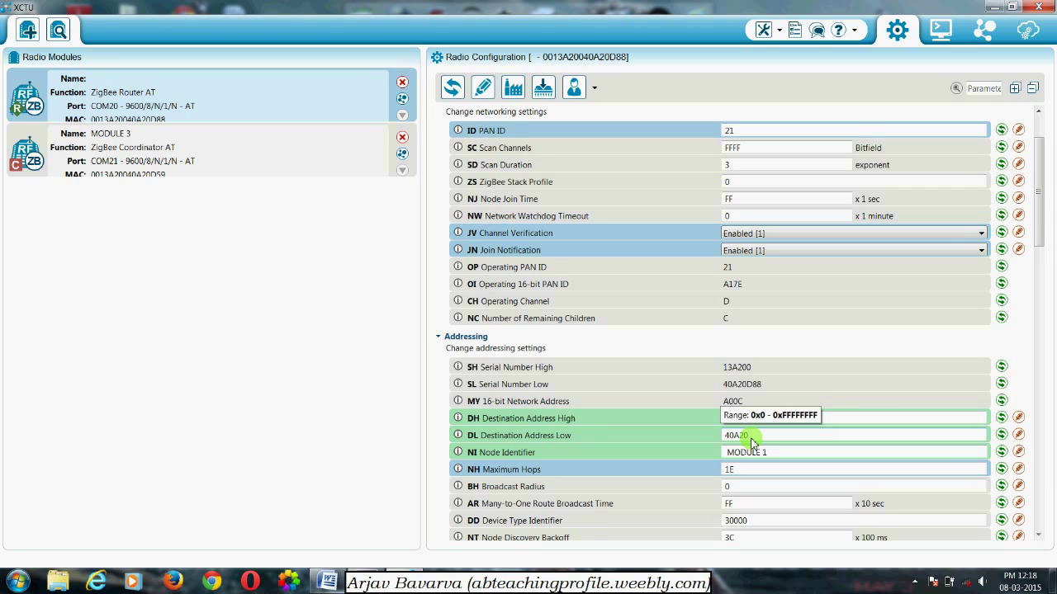
pyautogui.write('D59')
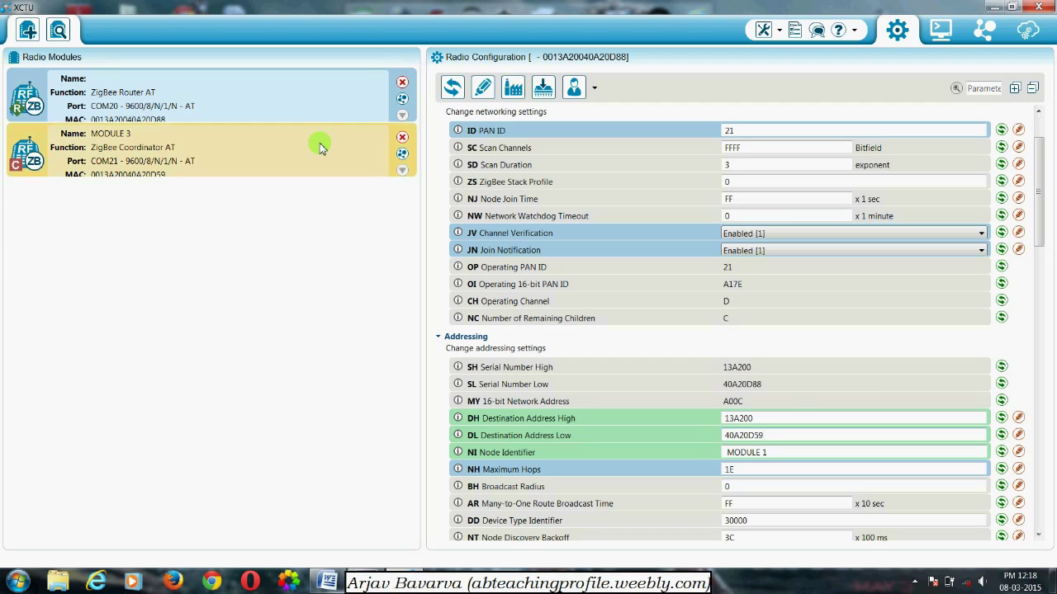
pyautogui.click(485, 89)
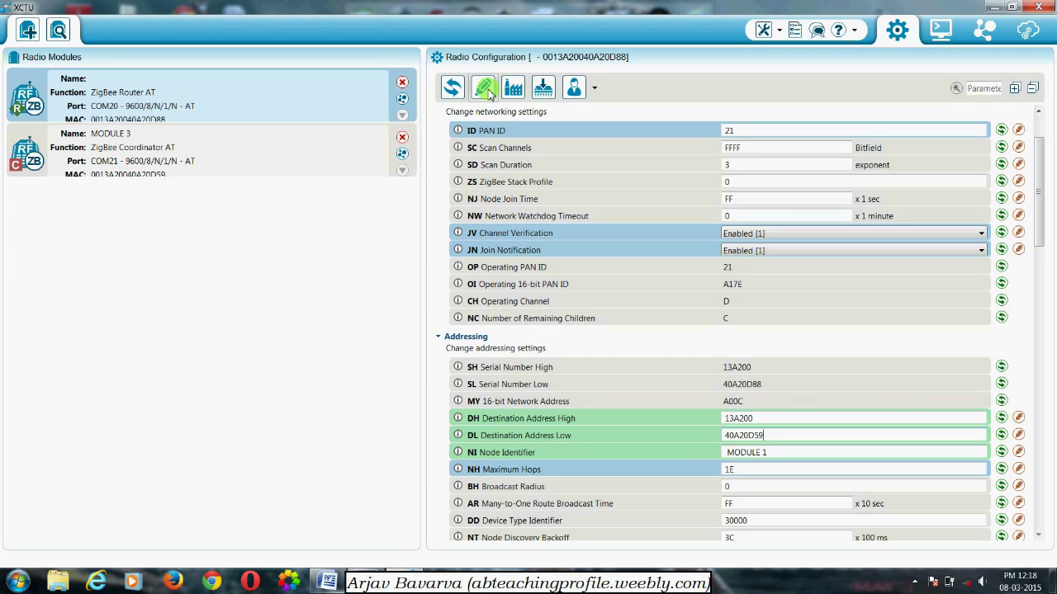
pyautogui.click(485, 89)
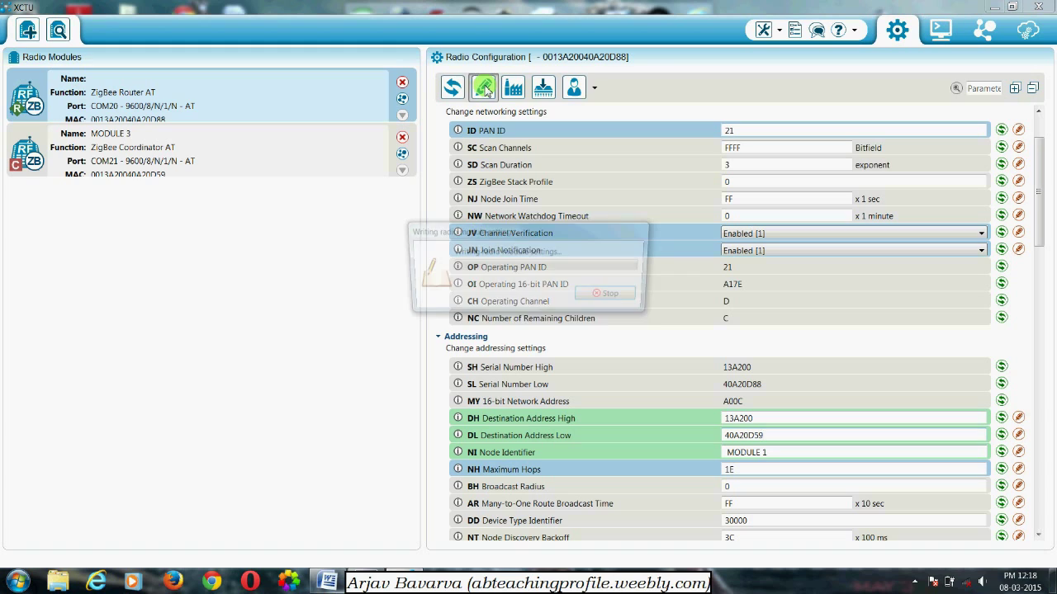